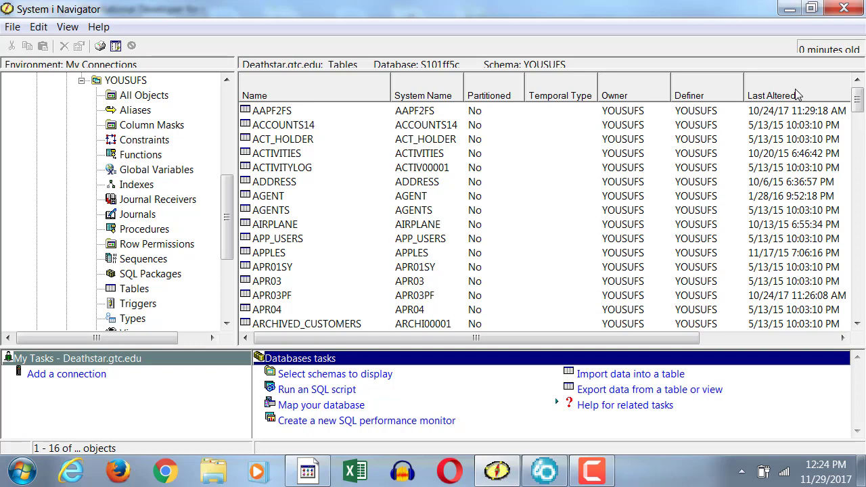
# - Sort the YOUSUFS tables by last altered date, newest first, and check the NOVSALES table's description
pyautogui.click(797, 95)
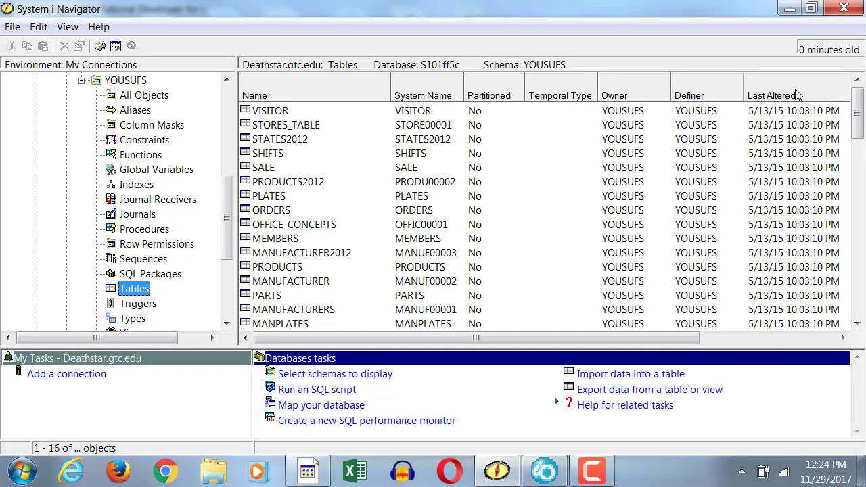
pyautogui.click(797, 94)
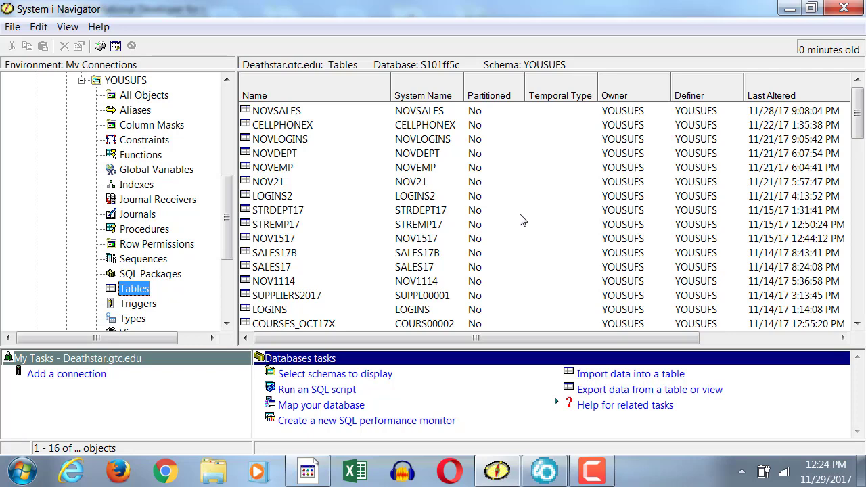
pyautogui.click(300, 119)
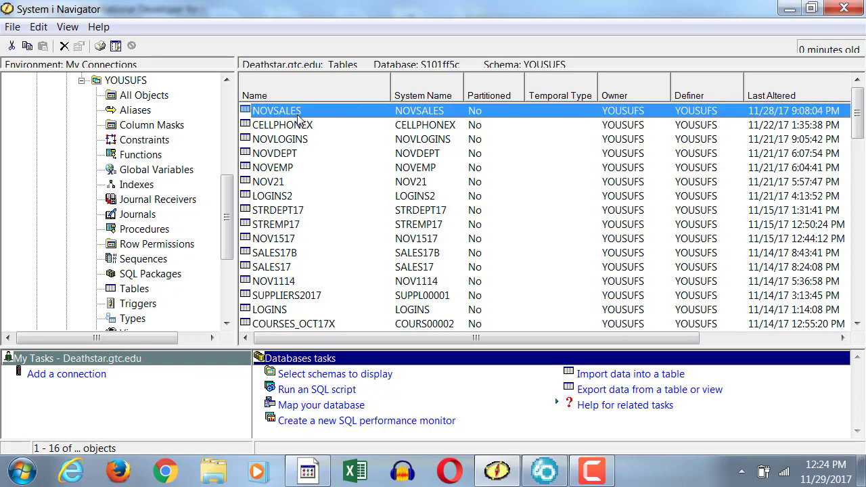
pyautogui.rightClick(300, 119)
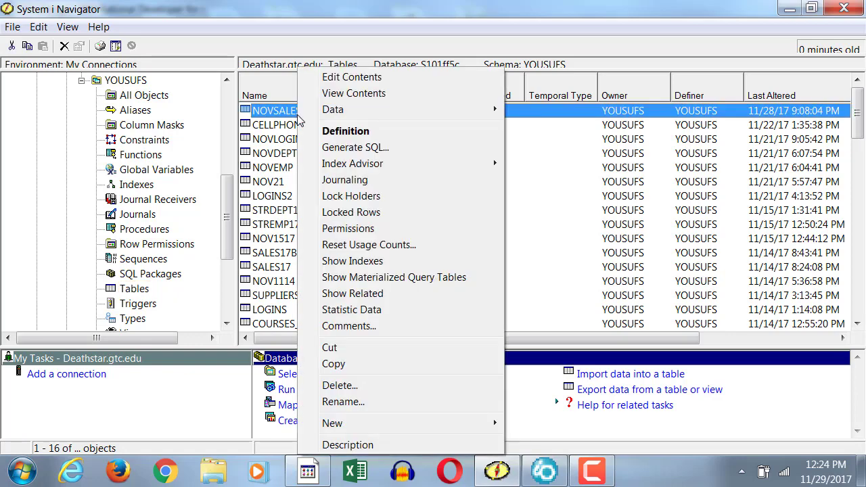
pyautogui.click(347, 446)
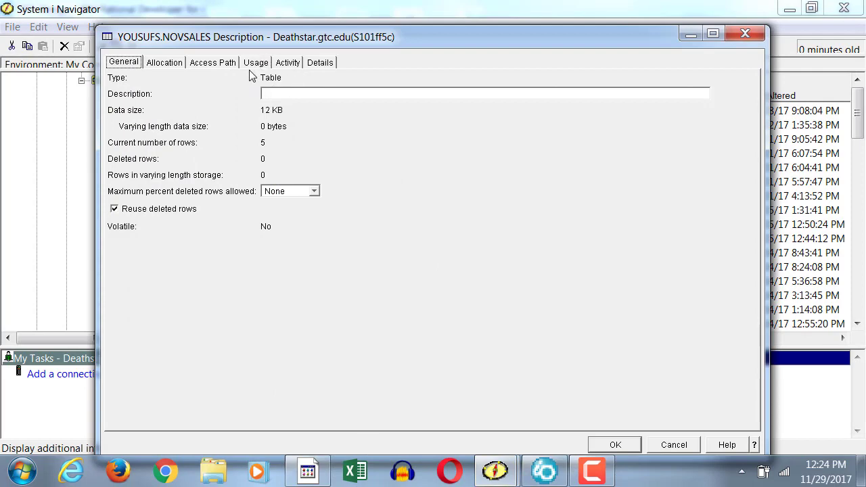
pyautogui.click(750, 36)
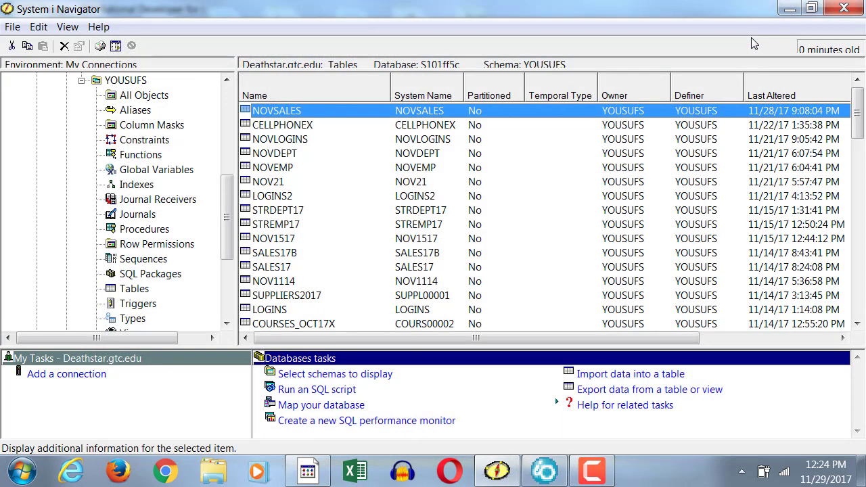
# - View the general description of SALES17B to check its object type, and close it
pyautogui.click(294, 255)
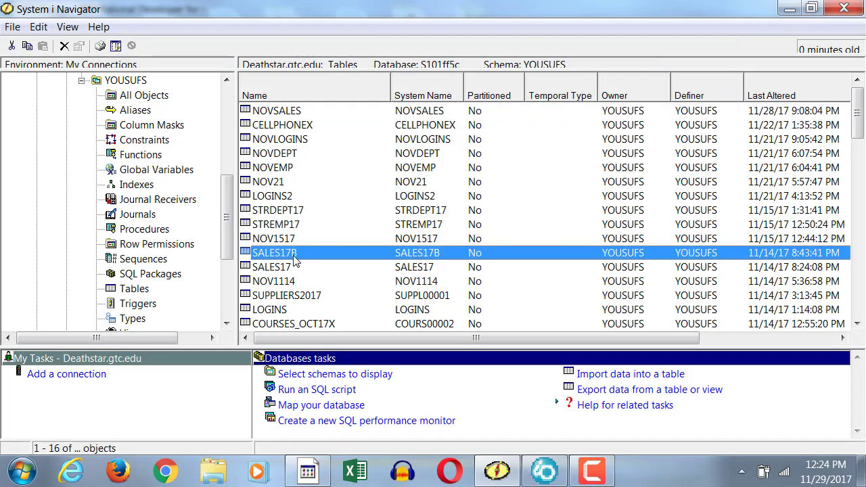
pyautogui.rightClick(290, 256)
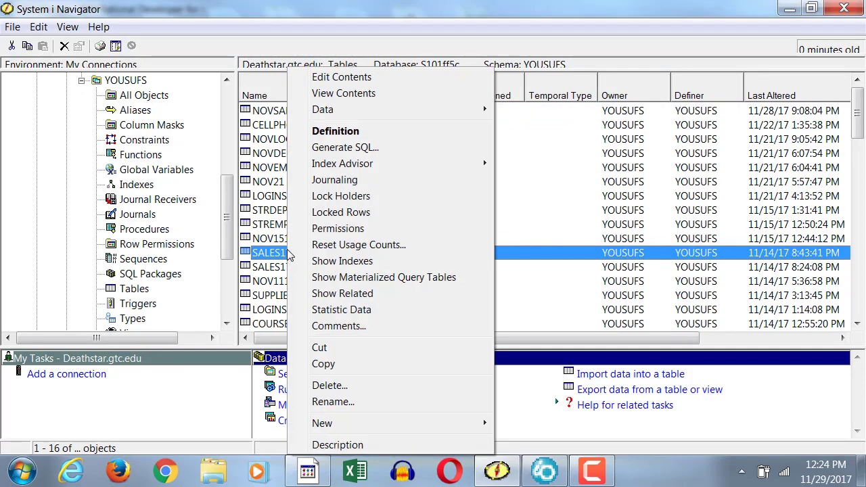
pyautogui.click(354, 445)
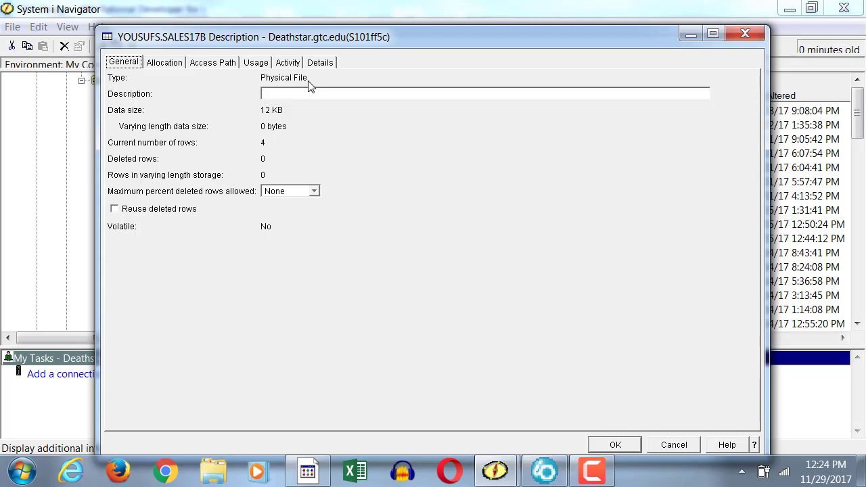
pyautogui.click(747, 33)
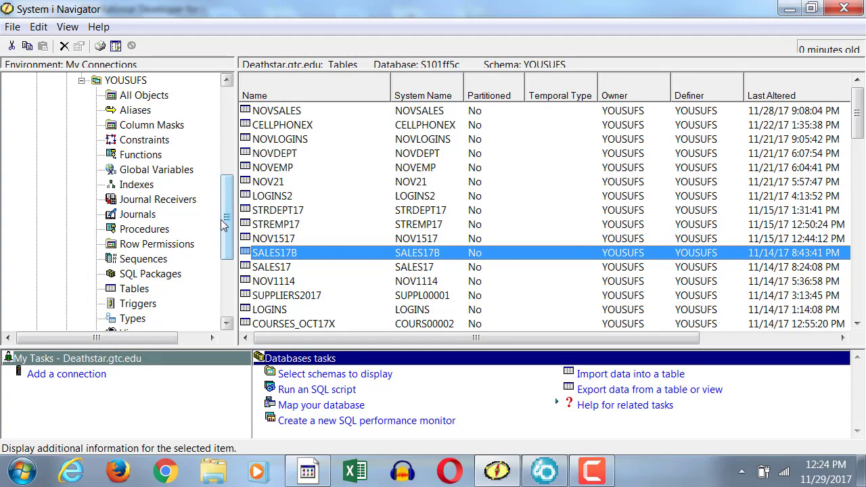
# - Start a new table in the YOUSUFS schema and name it LECTURER
pyautogui.click(134, 289)
pyautogui.rightClick(137, 289)
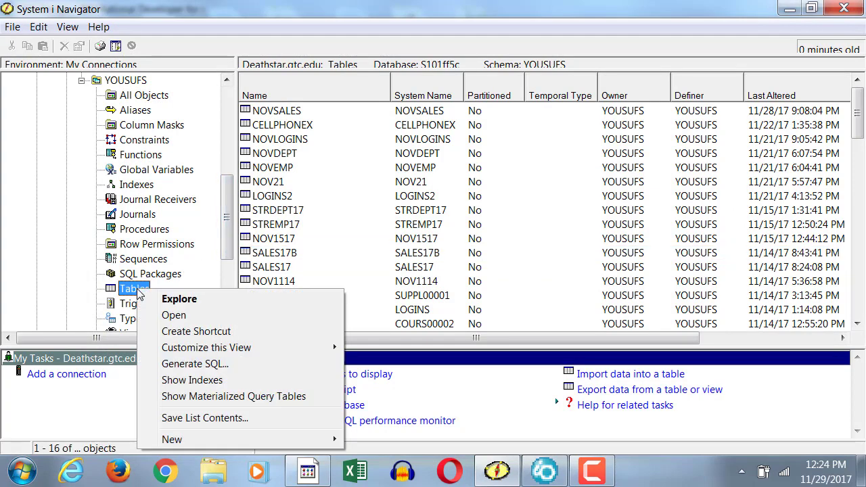
pyautogui.moveTo(201, 441)
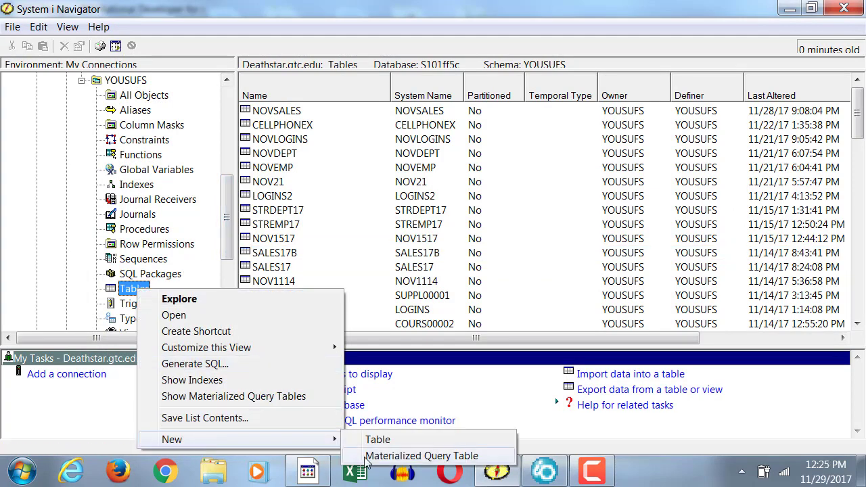
pyautogui.click(398, 441)
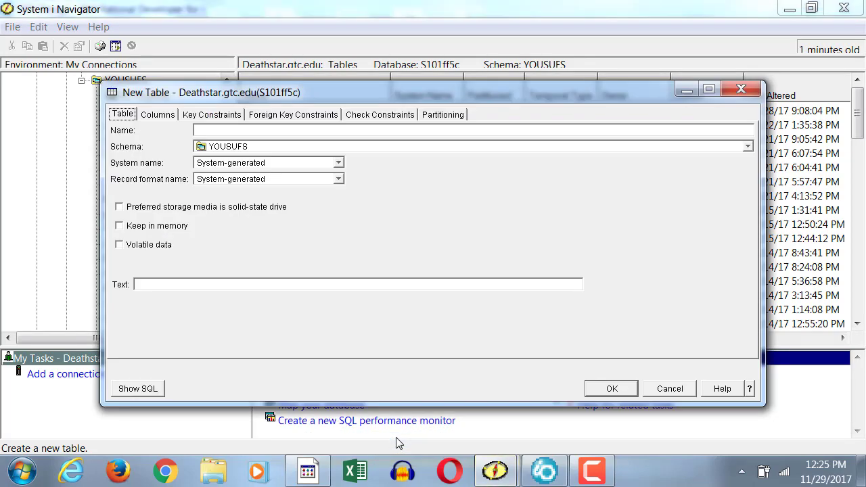
pyautogui.click(232, 131)
pyautogui.write('LECTURER')
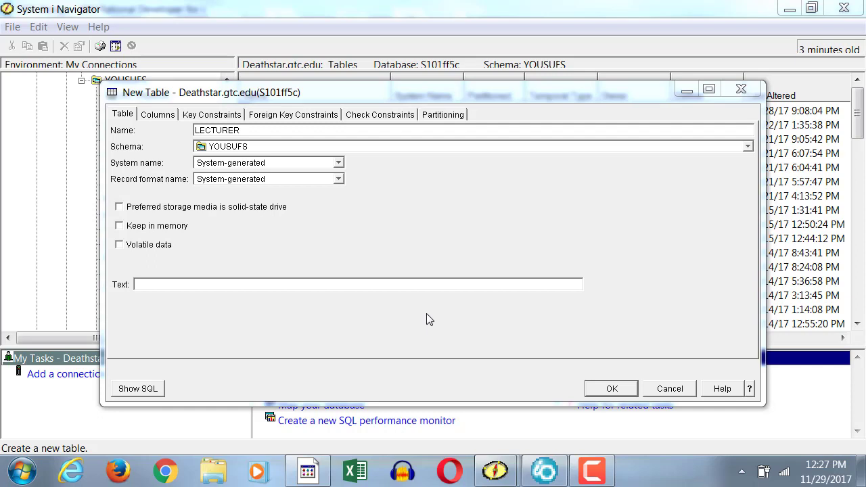
# - Set the new table's record format name to RECLEC
pyautogui.click(284, 183)
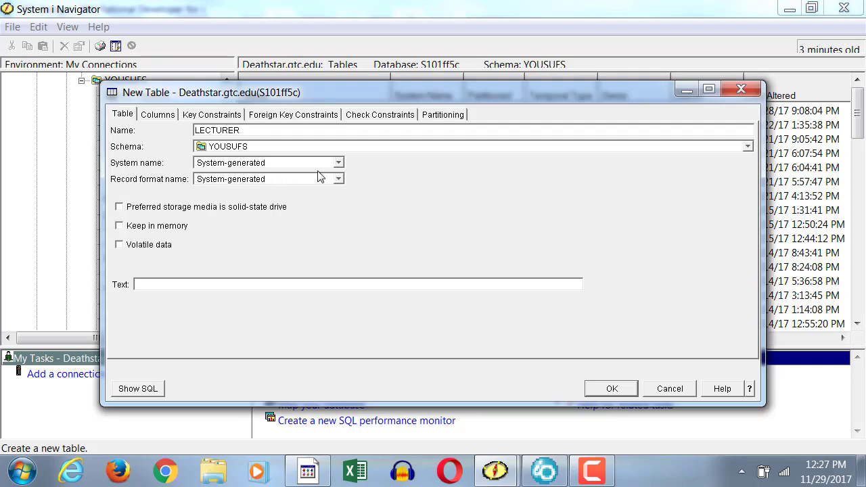
pyautogui.moveTo(268, 180); pyautogui.dragTo(153, 182)
pyautogui.press('BackSpace')
pyautogui.write('CLEC')
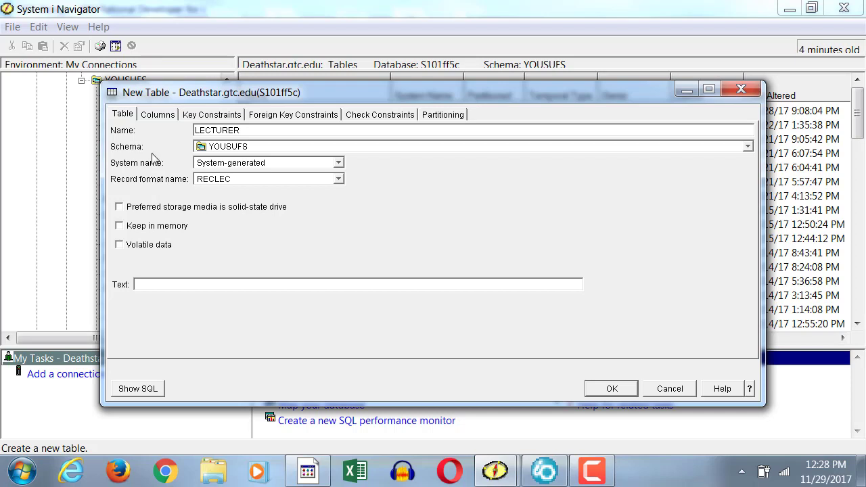
# - Add a LECTURERID column of type CHARACTER with length 5 to the new table
pyautogui.click(158, 115)
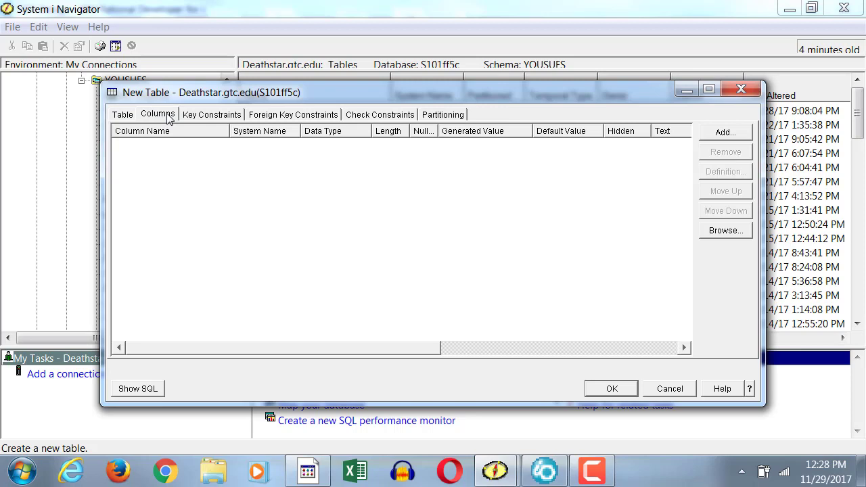
pyautogui.click(725, 134)
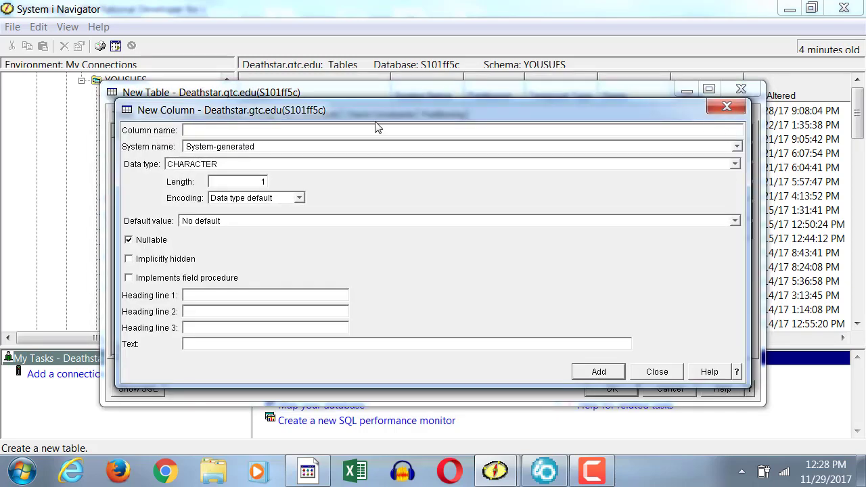
pyautogui.moveTo(376, 123); pyautogui.dragTo(459, 184)
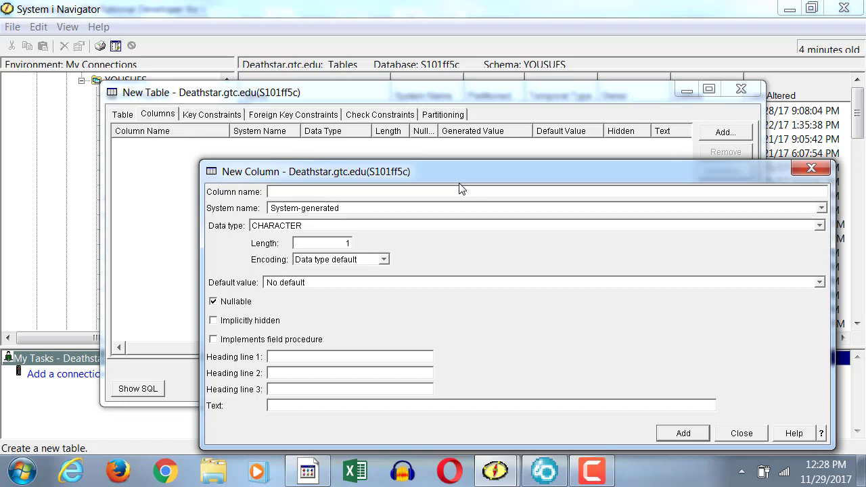
pyautogui.write('LECTURERID')
pyautogui.press('Tab')
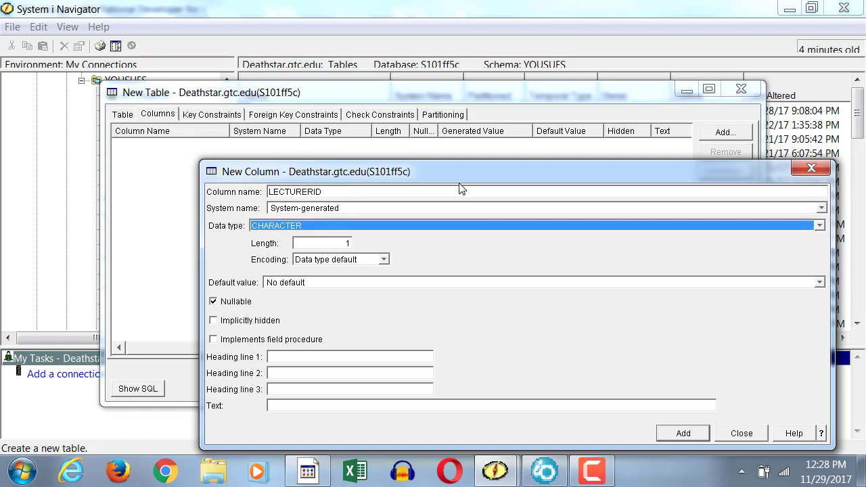
pyautogui.press('Tab')
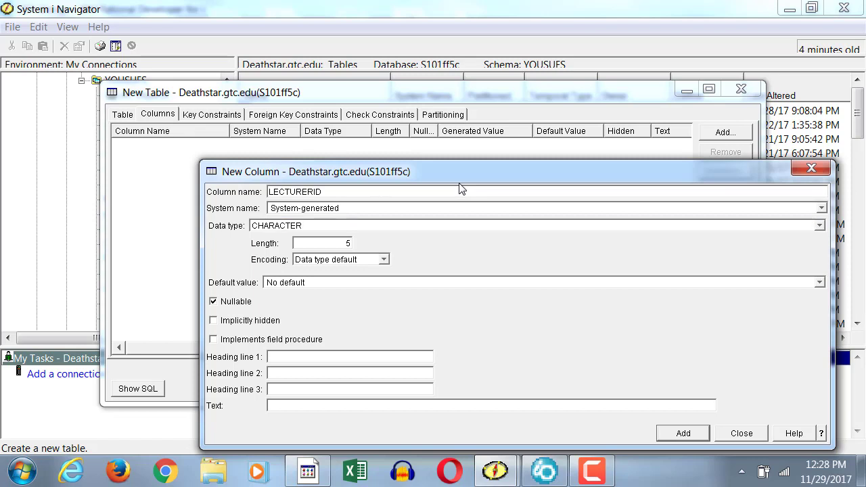
pyautogui.click(688, 432)
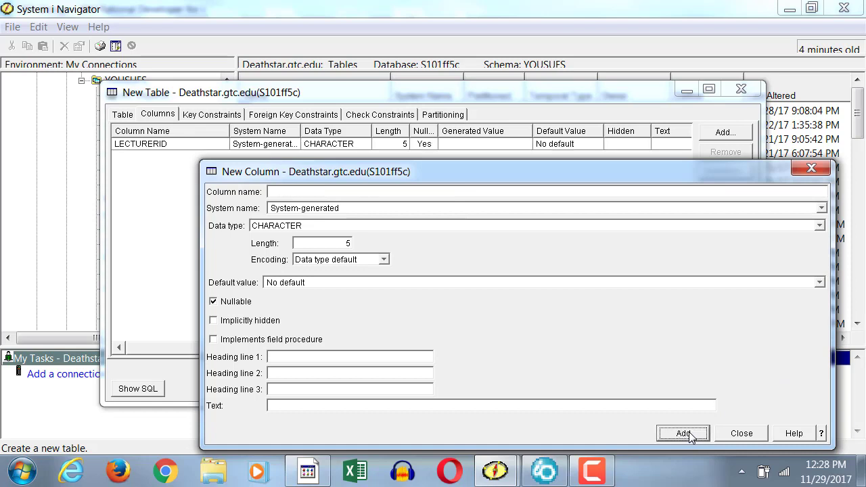
# - Enter LECTURERNAME as the name of the second column
pyautogui.moveTo(303, 170); pyautogui.dragTo(301, 191)
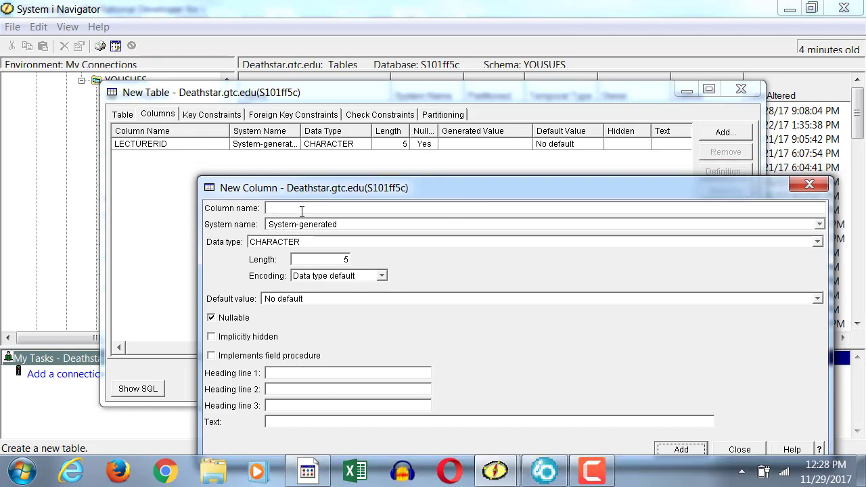
pyautogui.click(301, 209)
pyautogui.write('LEC')
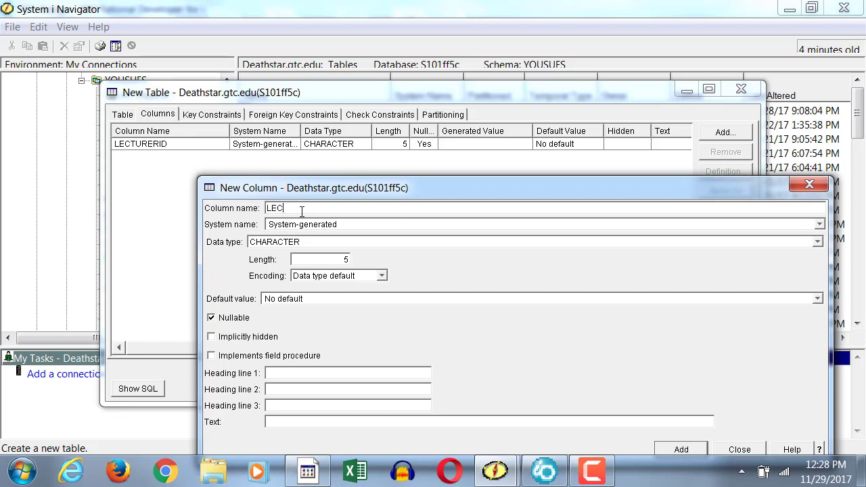
pyautogui.write('TURERNAME')
# - Set the LECTURERNAME column's data type to VARCHAR with length 30 and add it to the table
pyautogui.press('Tab')
pyautogui.press('Tab')
pyautogui.press('v')
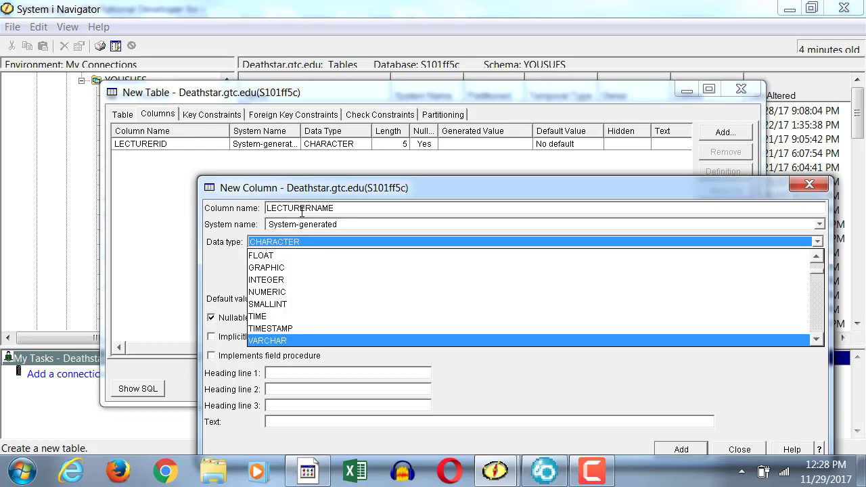
pyautogui.press('Escape')
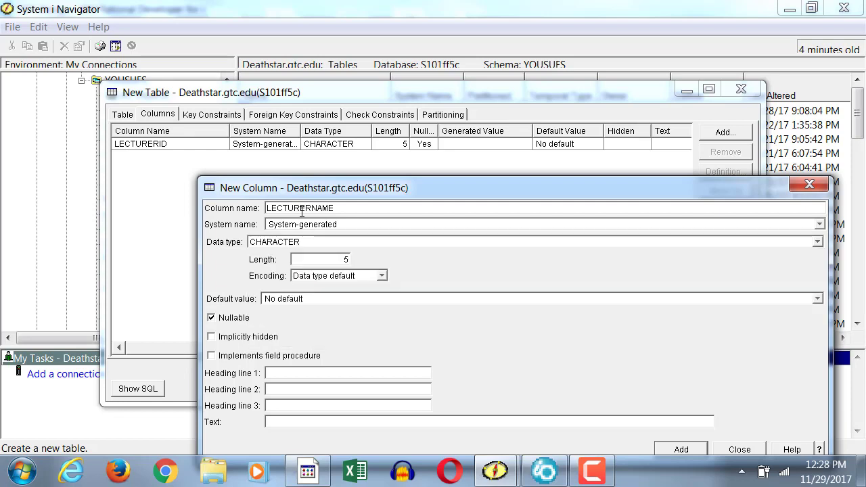
pyautogui.click(305, 242)
pyautogui.click(819, 339)
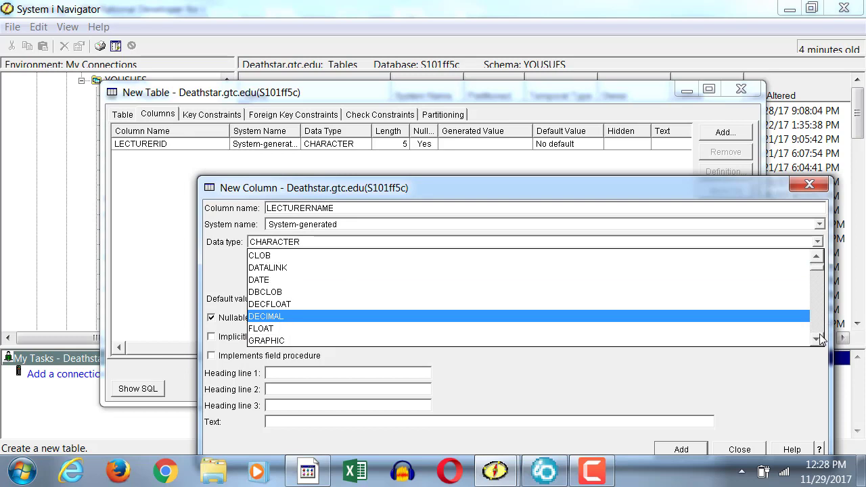
pyautogui.scroll(-3, 819, 325)
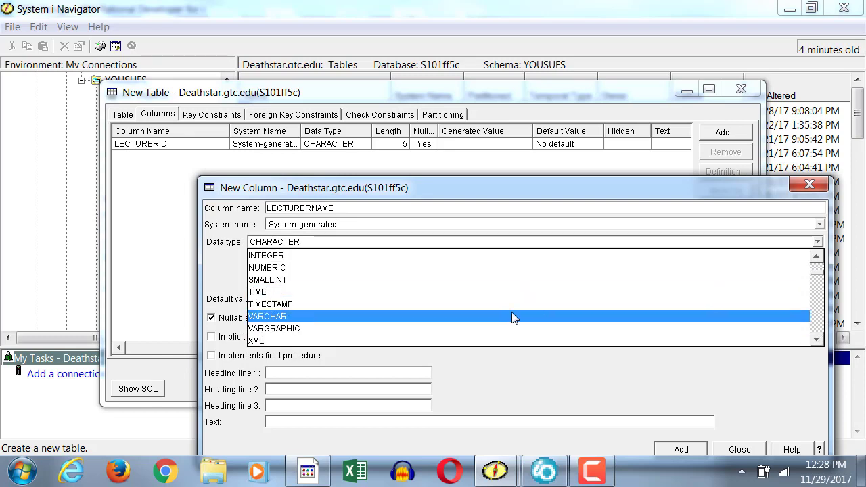
pyautogui.click(511, 317)
pyautogui.click(332, 259)
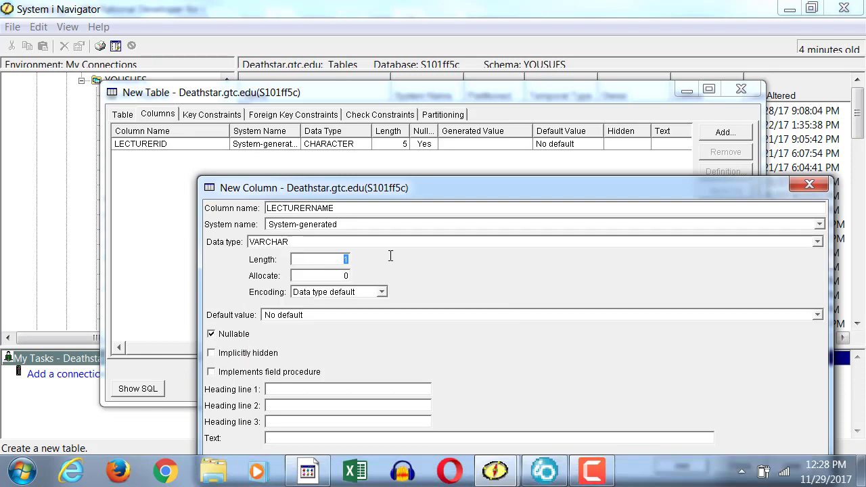
pyautogui.write('30')
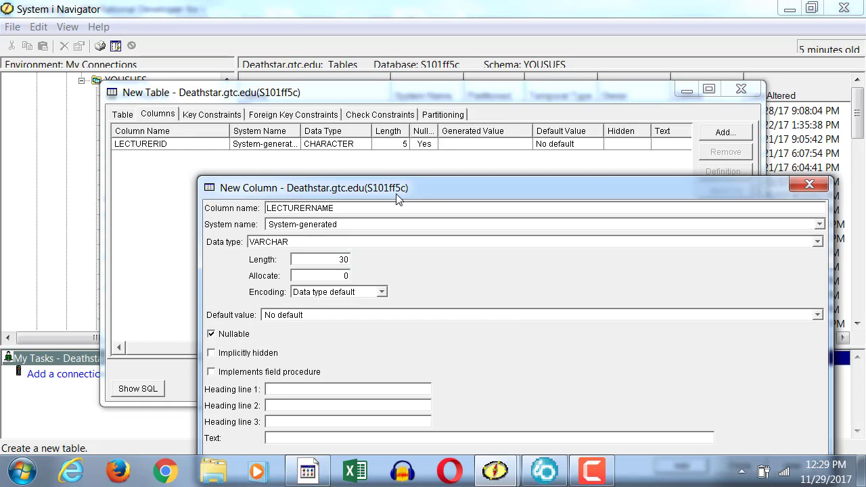
pyautogui.moveTo(397, 193); pyautogui.dragTo(422, 58)
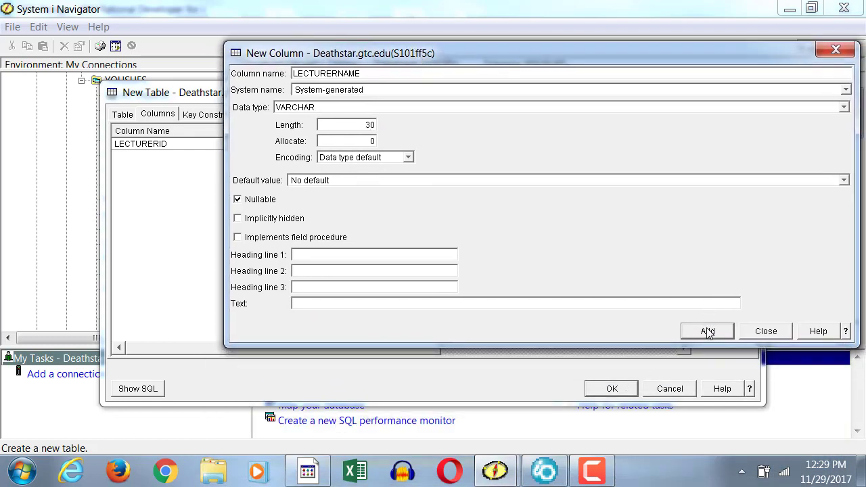
pyautogui.click(708, 332)
# - Check the list of added columns and close the New Column dialog
pyautogui.moveTo(470, 45); pyautogui.dragTo(440, 65)
pyautogui.moveTo(403, 130); pyautogui.dragTo(415, 192)
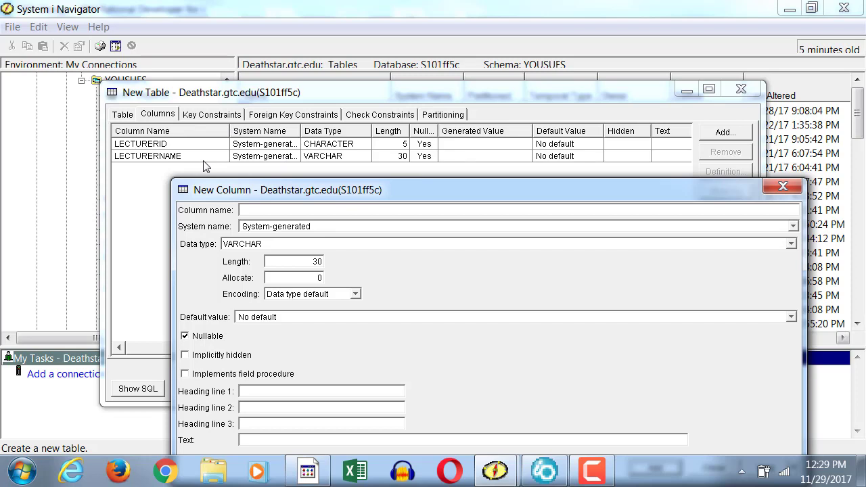
pyautogui.moveTo(690, 190); pyautogui.dragTo(655, 183)
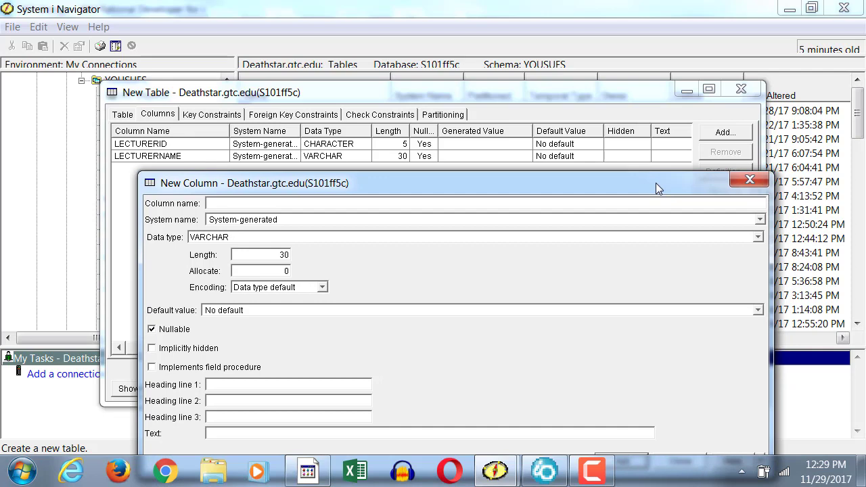
pyautogui.click(753, 181)
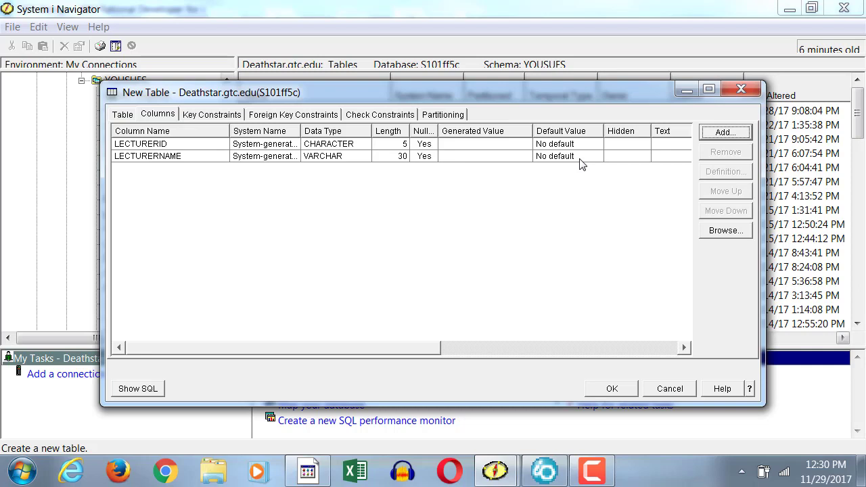
# - Edit the LECTURERID column's definition so that it is not nullable
pyautogui.click(349, 150)
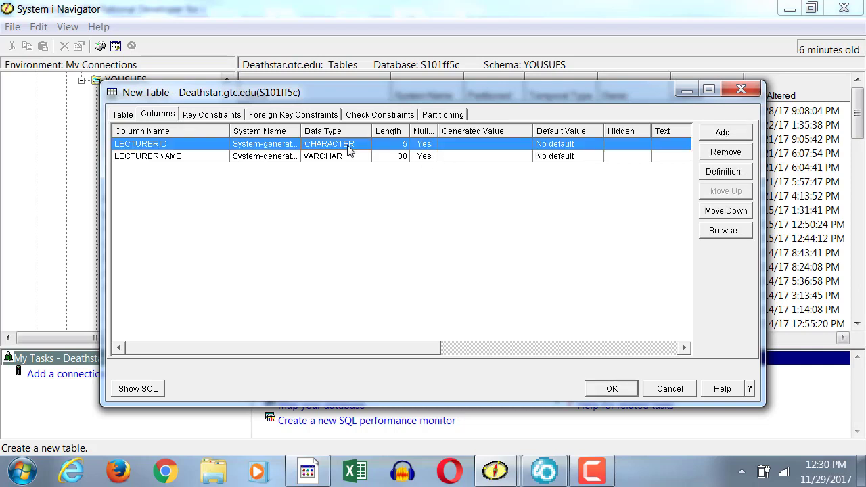
pyautogui.click(734, 174)
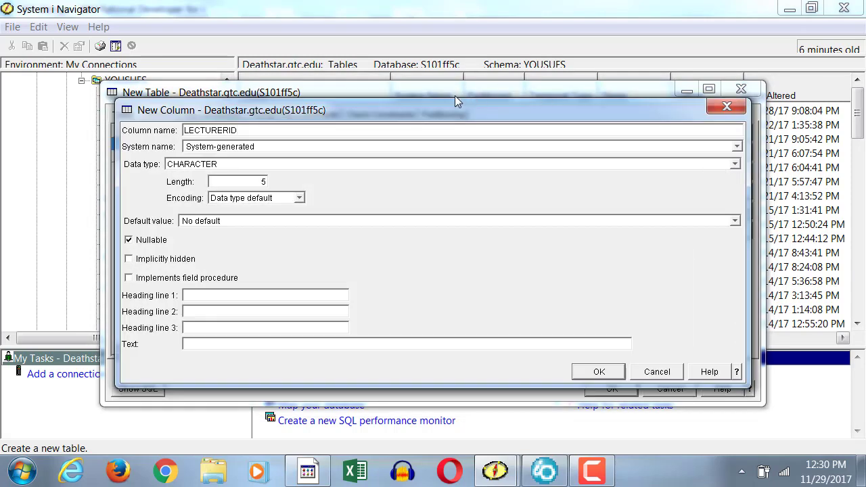
pyautogui.moveTo(446, 119); pyautogui.dragTo(521, 198)
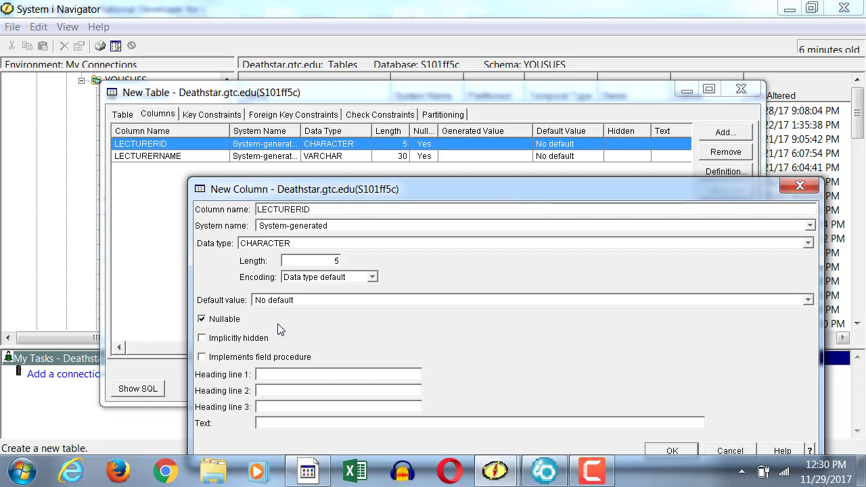
pyautogui.click(224, 321)
pyautogui.moveTo(346, 195); pyautogui.dragTo(396, 81)
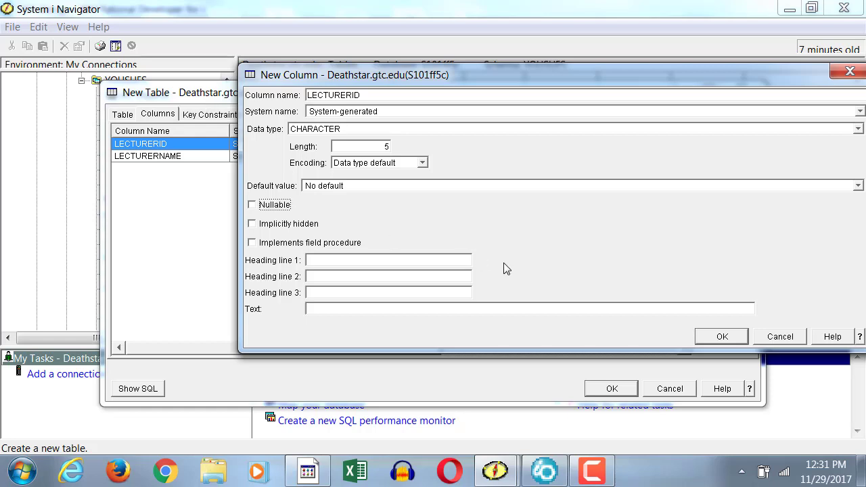
pyautogui.click(736, 337)
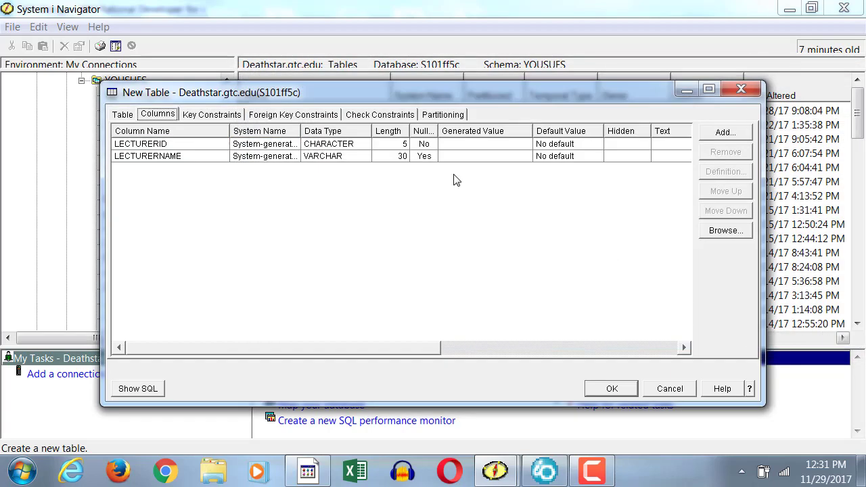
# - Widen the Nullable column in the list and make the LECTURERNAME column not nullable
pyautogui.doubleClick(438, 130)
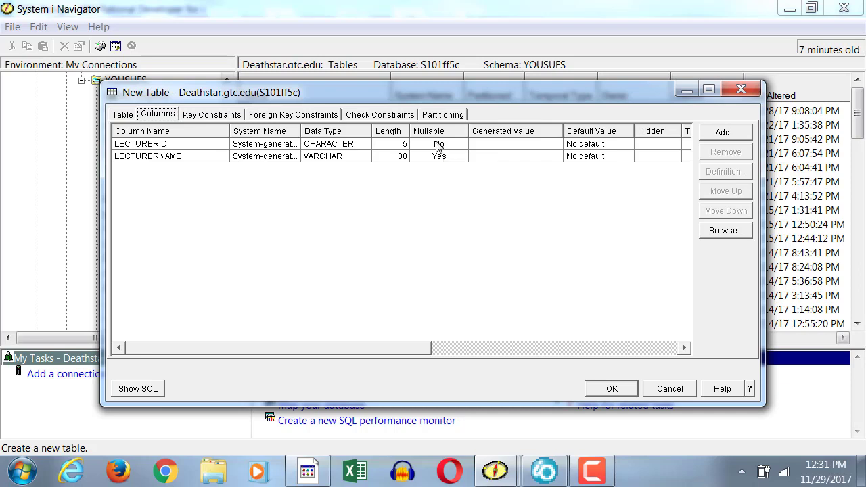
pyautogui.click(423, 159)
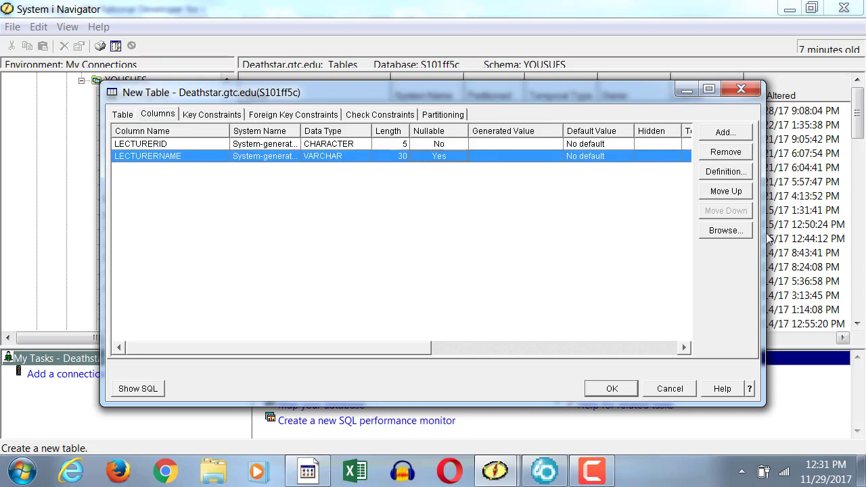
pyautogui.click(728, 173)
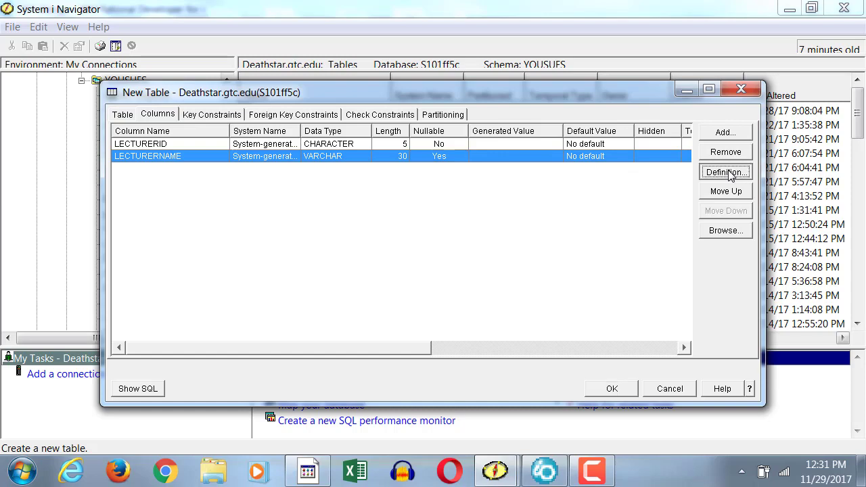
pyautogui.click(153, 248)
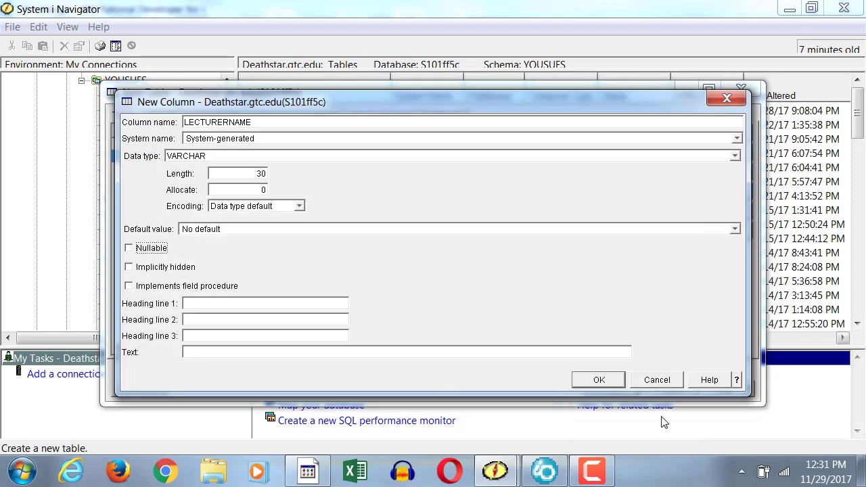
pyautogui.click(611, 381)
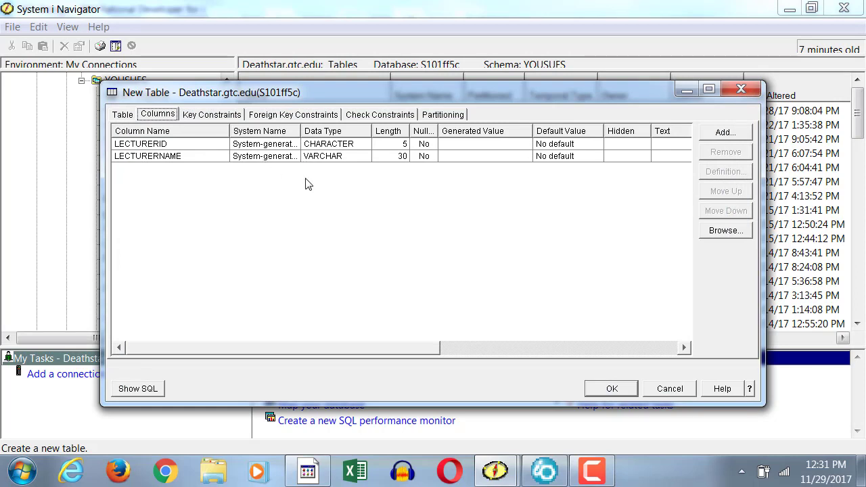
# - Add a primary key constraint to the new table with LECTURERID as its key column
pyautogui.click(200, 116)
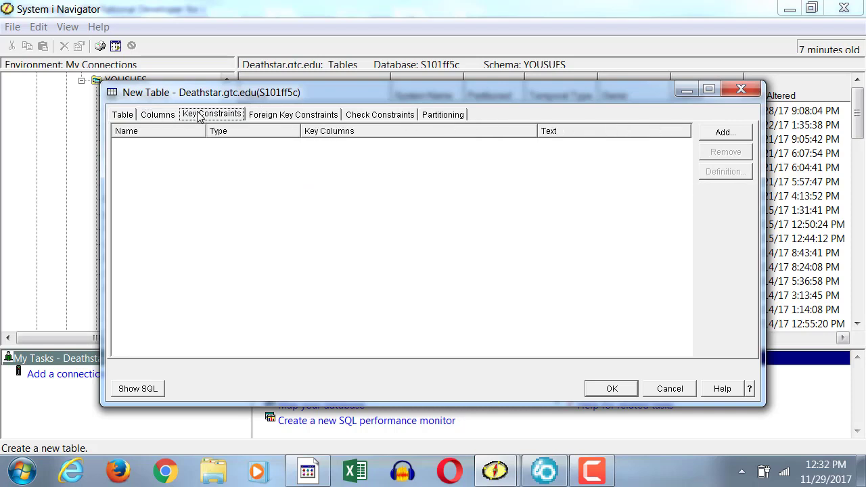
pyautogui.click(722, 134)
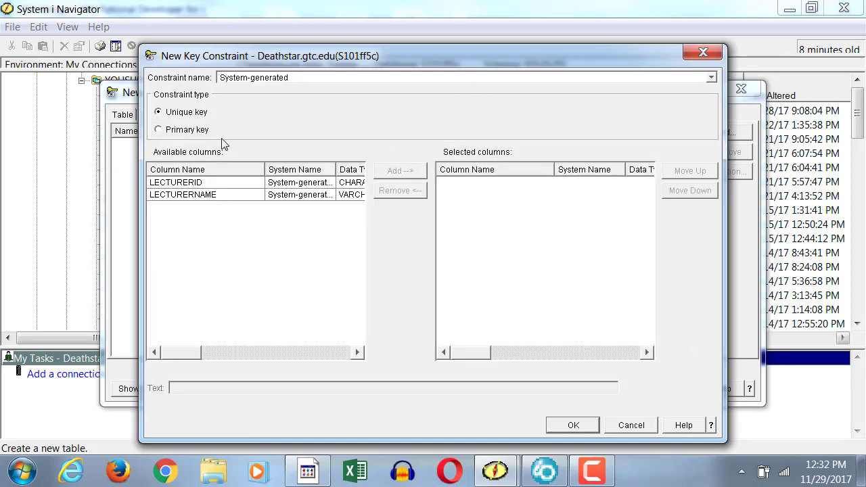
pyautogui.click(177, 134)
pyautogui.click(205, 184)
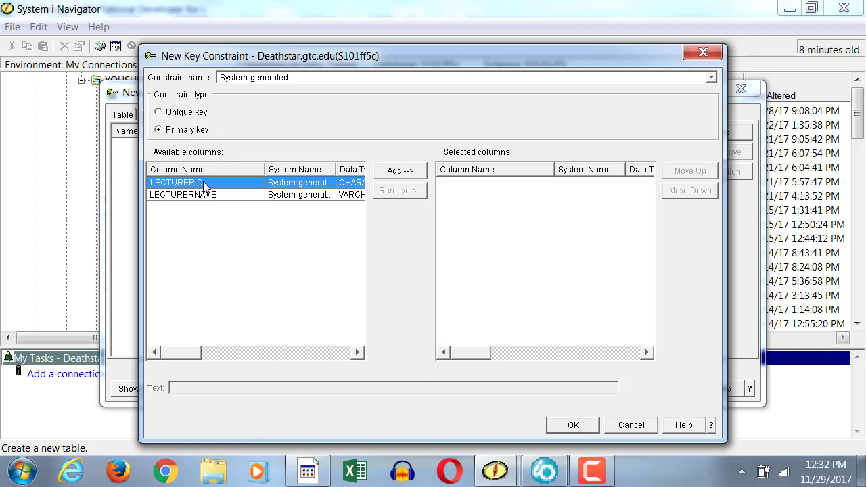
pyautogui.click(397, 172)
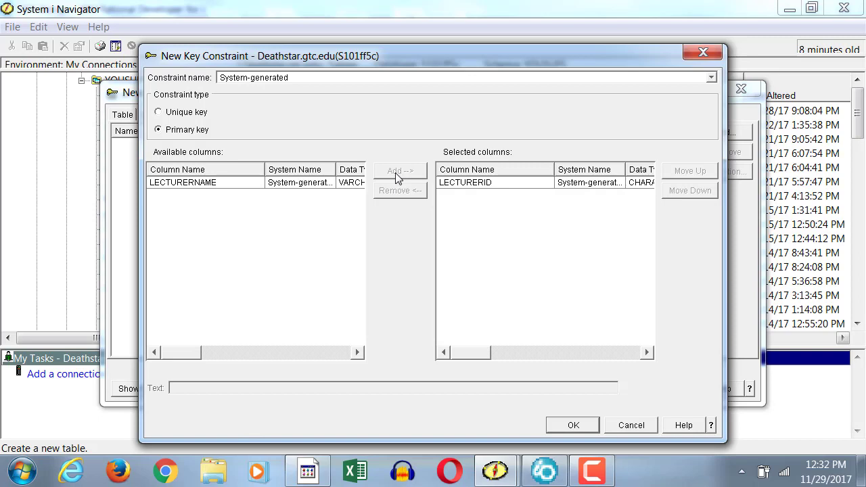
pyautogui.click(573, 430)
# - Rename the primary key constraint as PK_LECID and create the table
pyautogui.click(395, 146)
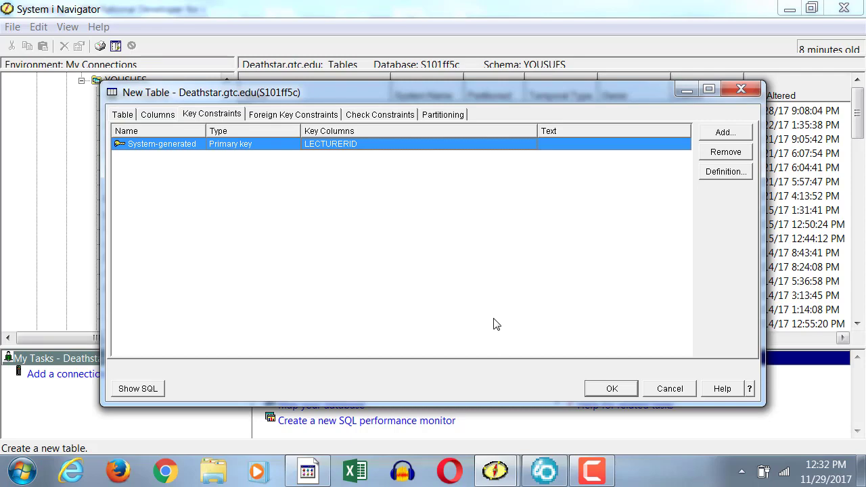
pyautogui.click(723, 171)
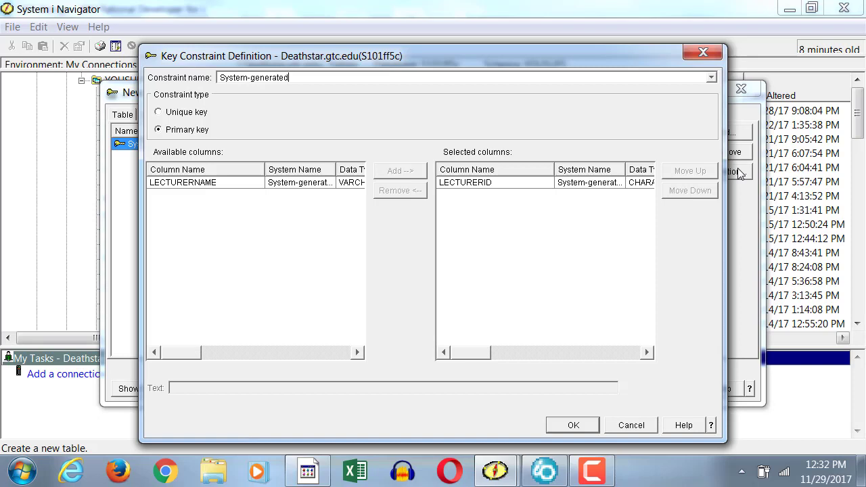
pyautogui.click(210, 184)
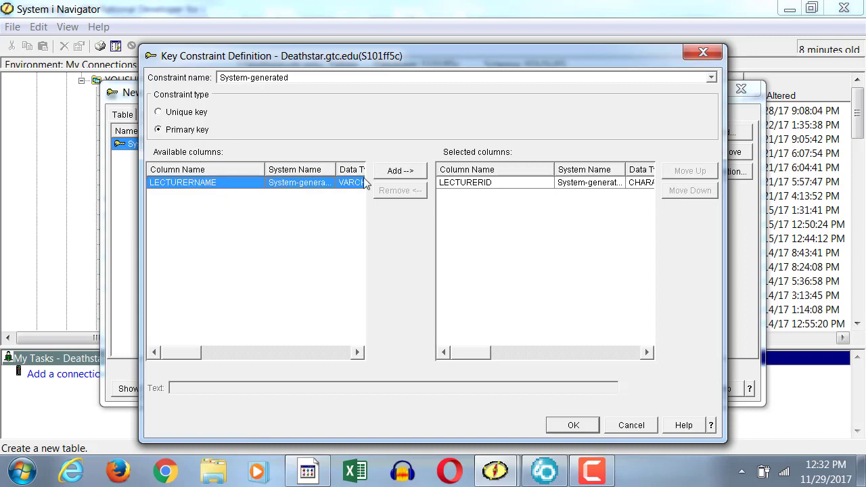
pyautogui.moveTo(363, 178); pyautogui.dragTo(413, 172)
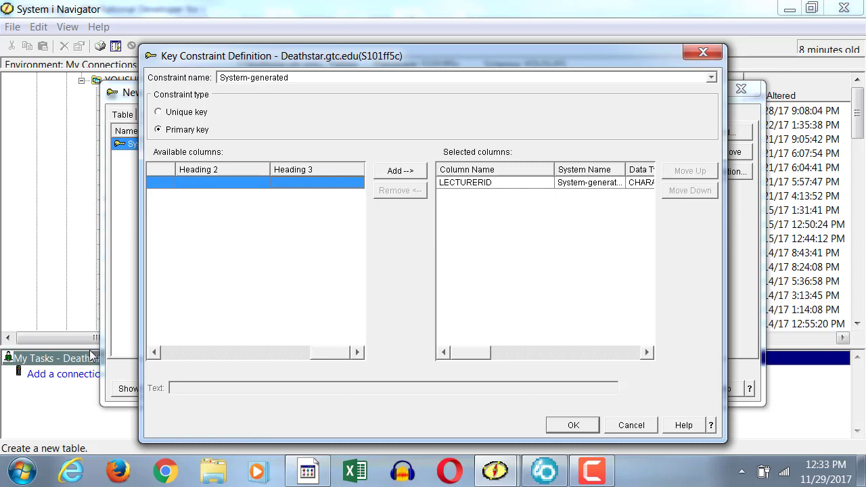
pyautogui.click(171, 357)
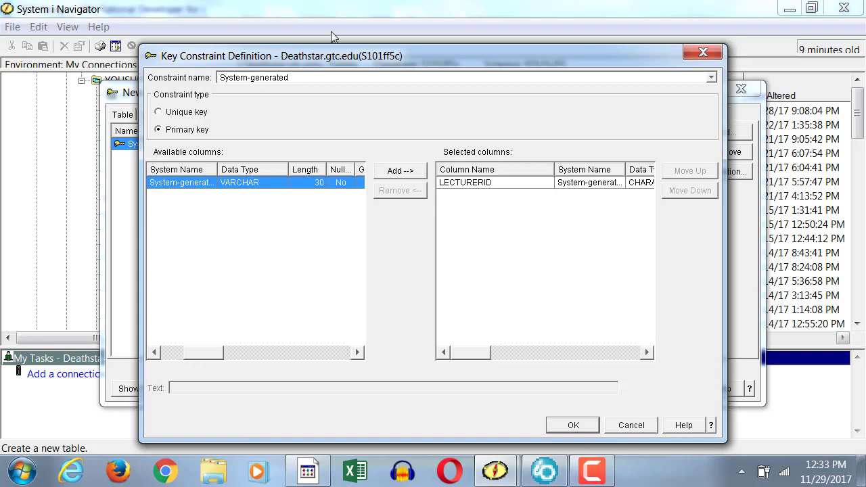
pyautogui.tripleClick(361, 73)
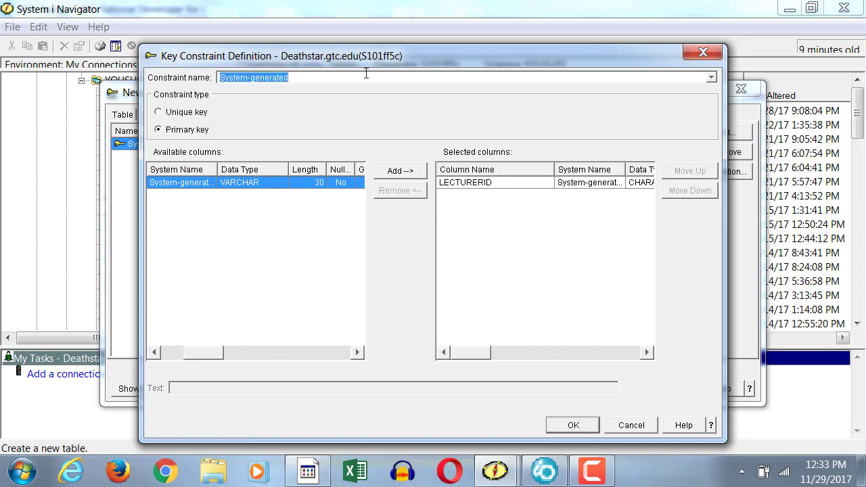
pyautogui.write('PK')
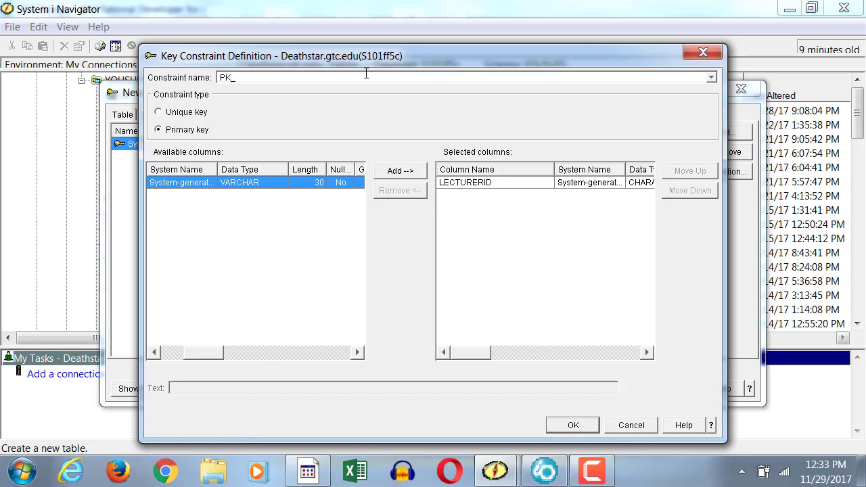
pyautogui.write('_LECID')
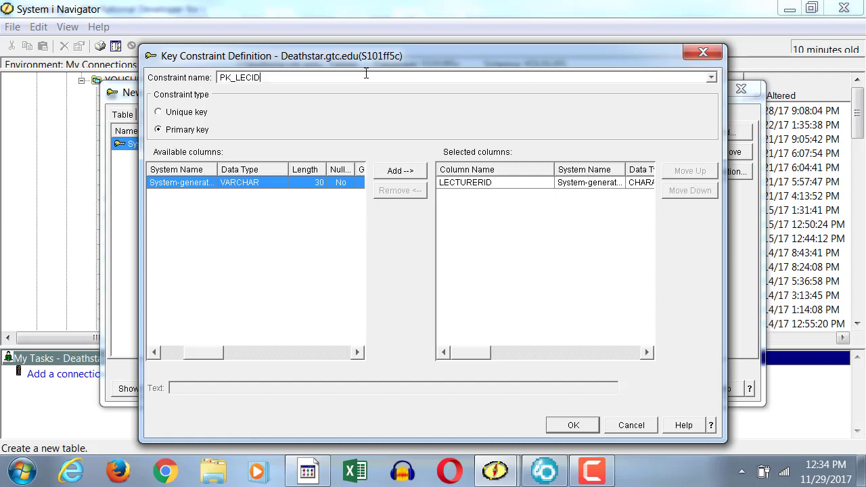
pyautogui.click(574, 423)
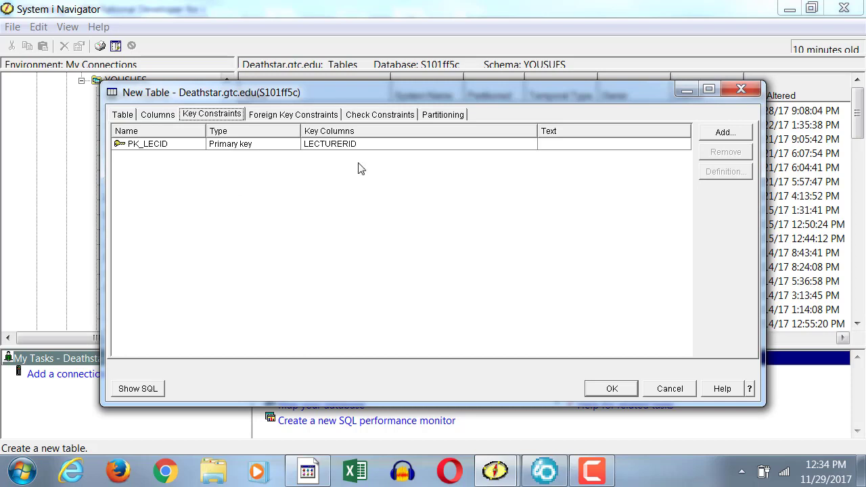
pyautogui.click(612, 389)
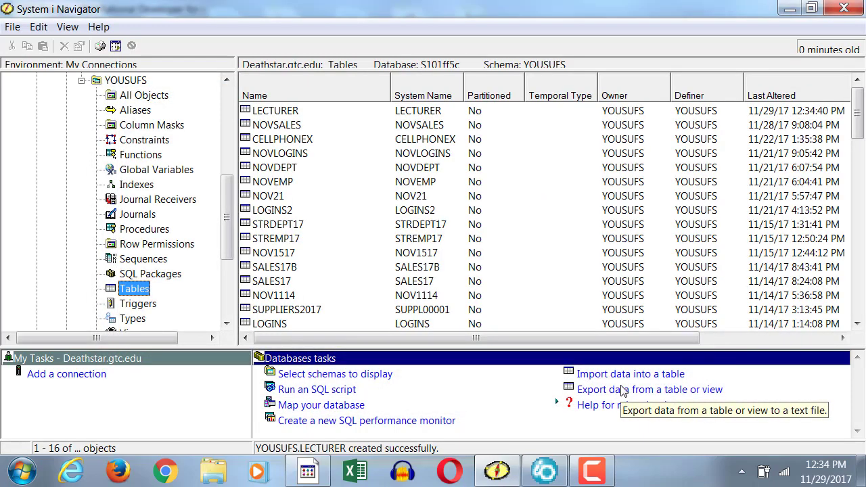
# - Generate the SQL for the LECTURER table with the output opened in Run SQL Scripts
pyautogui.click(270, 115)
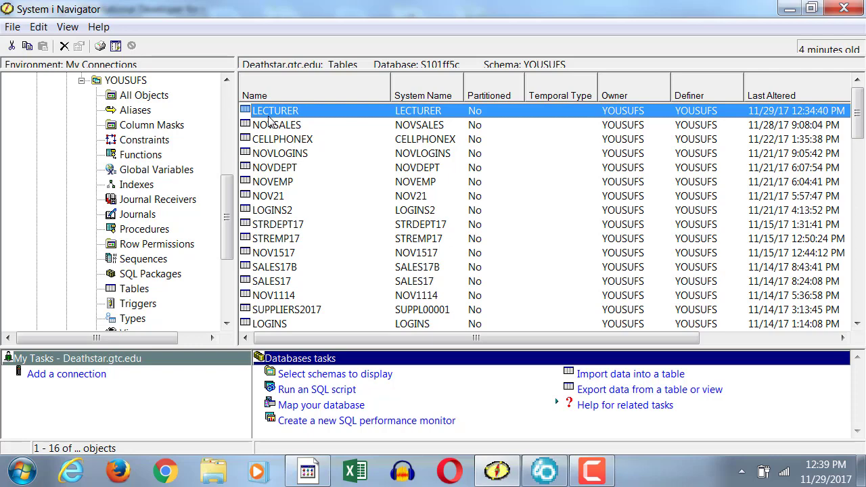
pyautogui.rightClick(270, 121)
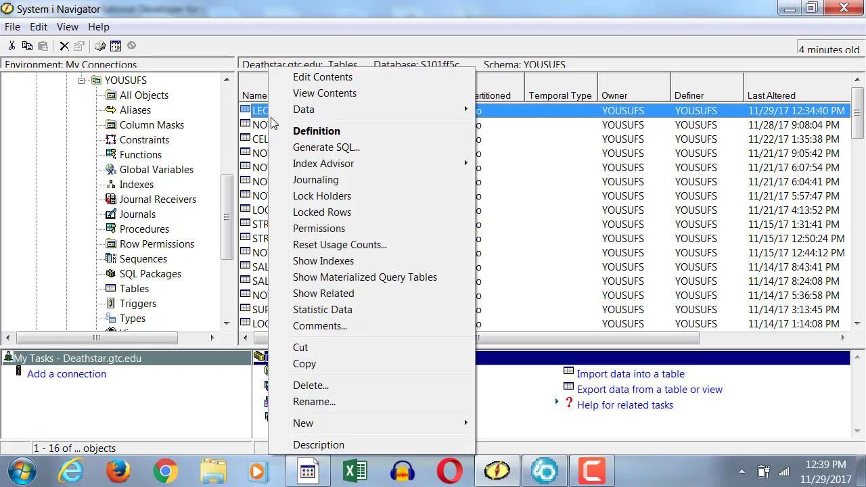
pyautogui.click(321, 149)
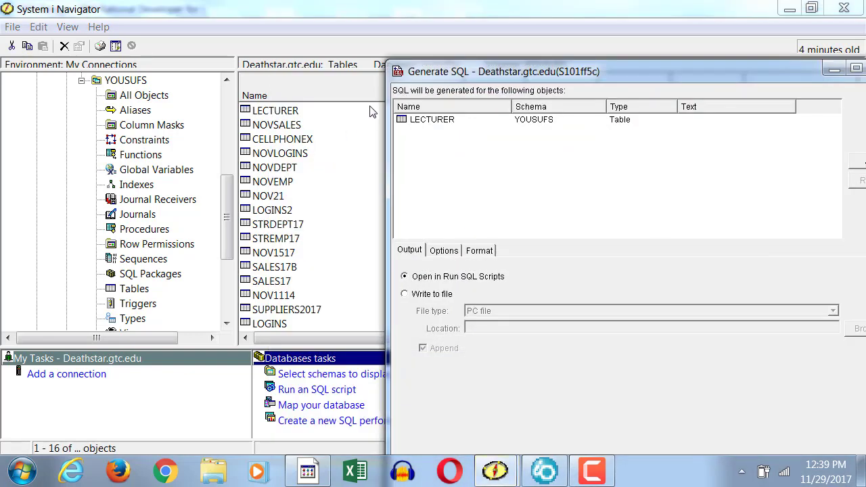
pyautogui.moveTo(413, 71); pyautogui.dragTo(160, 72)
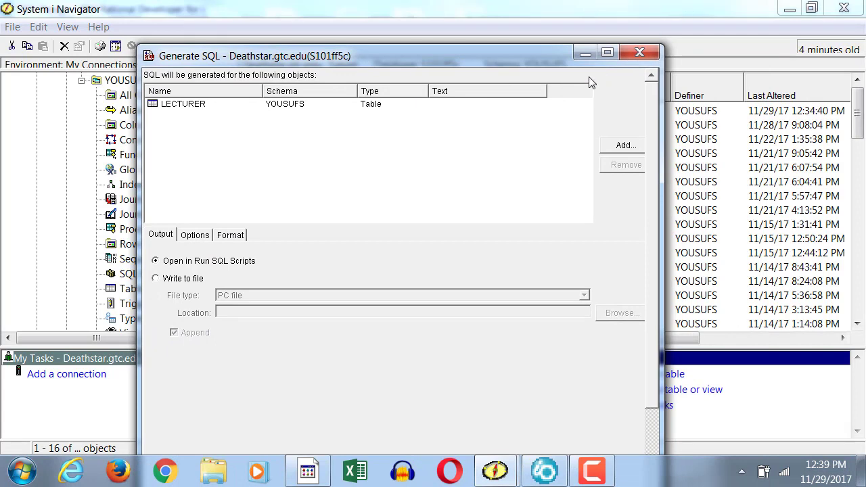
pyautogui.click(605, 65)
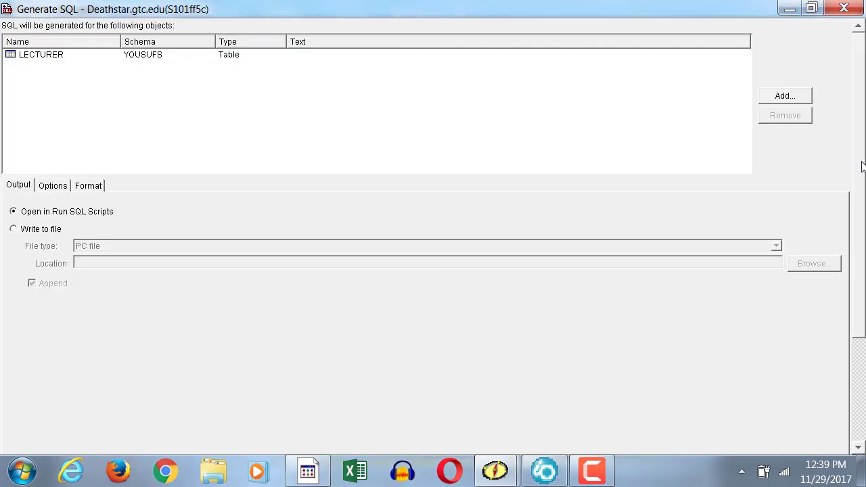
pyautogui.scroll(-5, 862, 166)
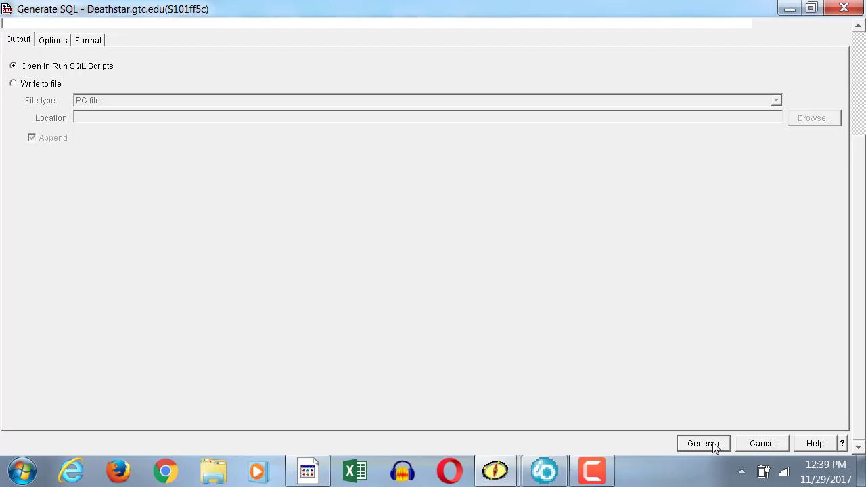
pyautogui.click(704, 444)
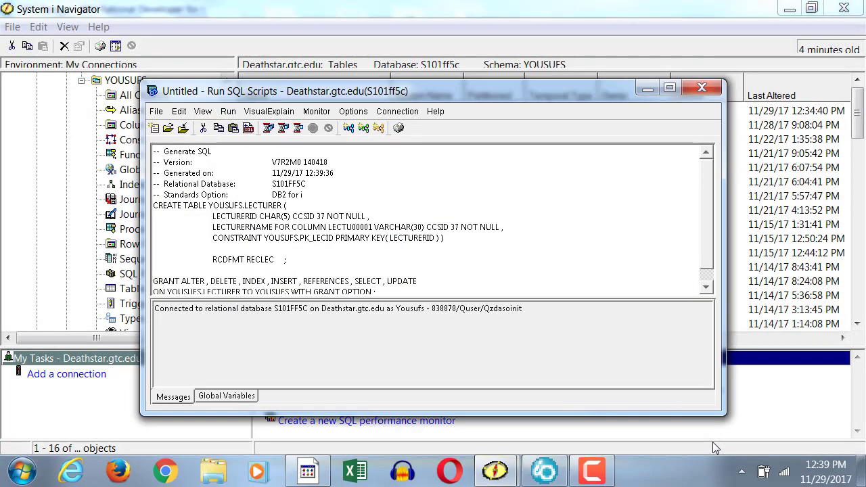
# - Maximize the script window with a larger SQL pane and set its font size to 24
pyautogui.click(669, 88)
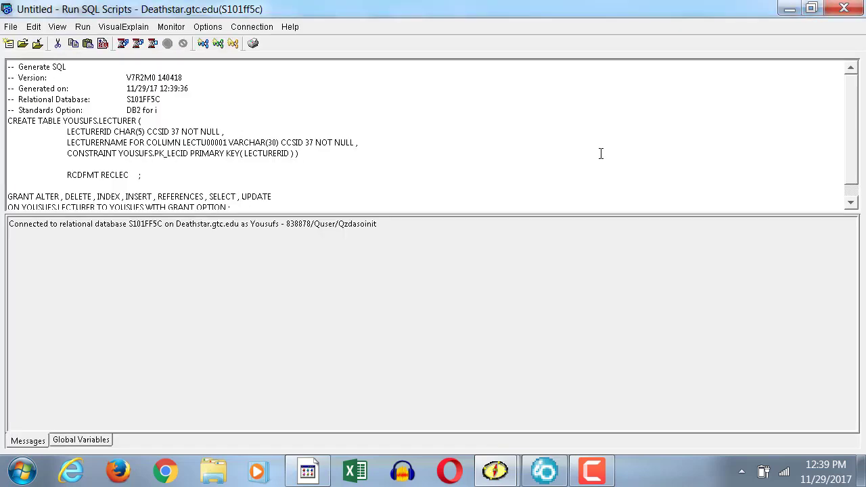
pyautogui.moveTo(545, 213); pyautogui.dragTo(545, 271)
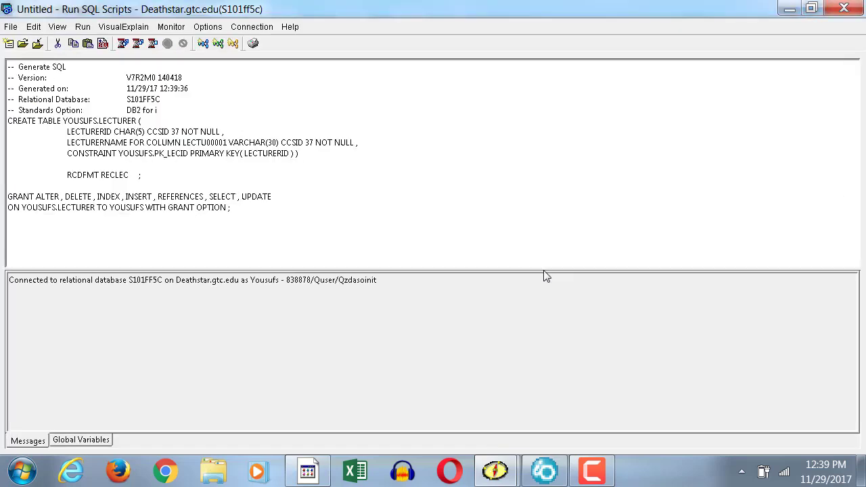
pyautogui.click(58, 29)
pyautogui.click(98, 119)
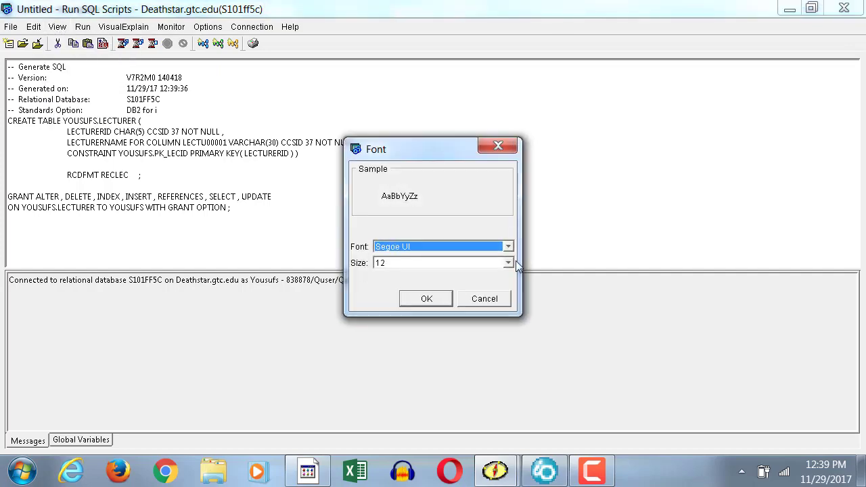
pyautogui.click(509, 264)
pyautogui.click(484, 360)
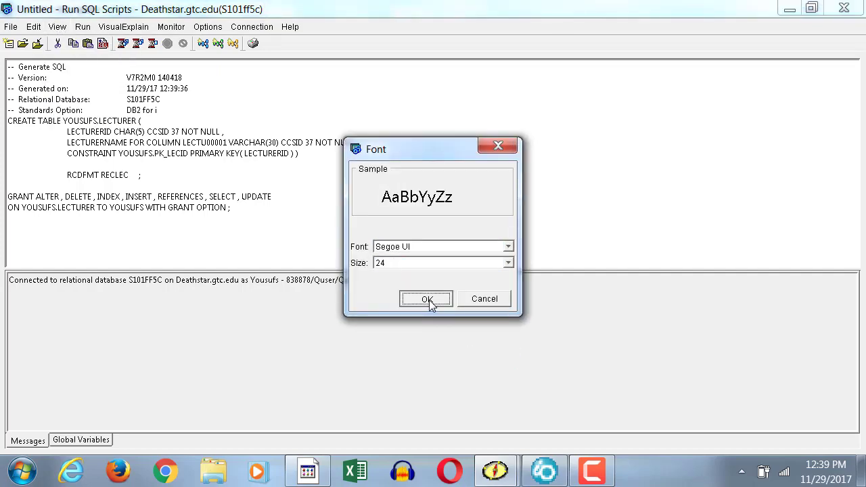
pyautogui.click(427, 299)
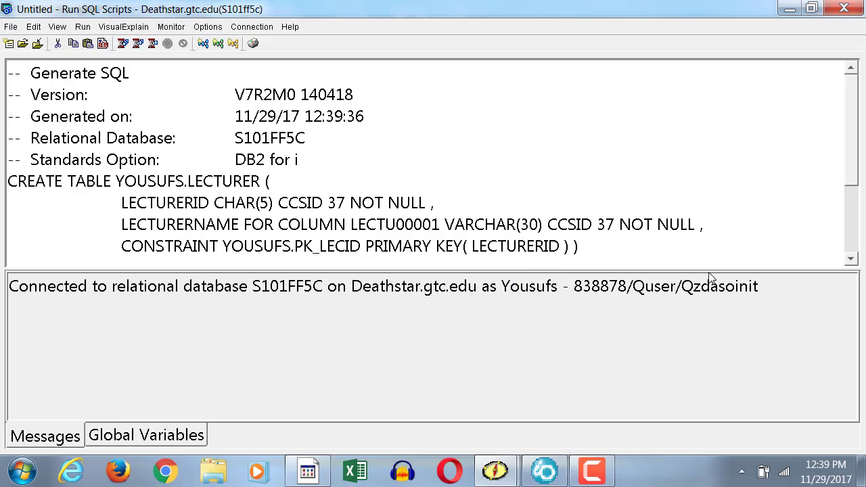
pyautogui.moveTo(710, 274); pyautogui.dragTo(726, 399)
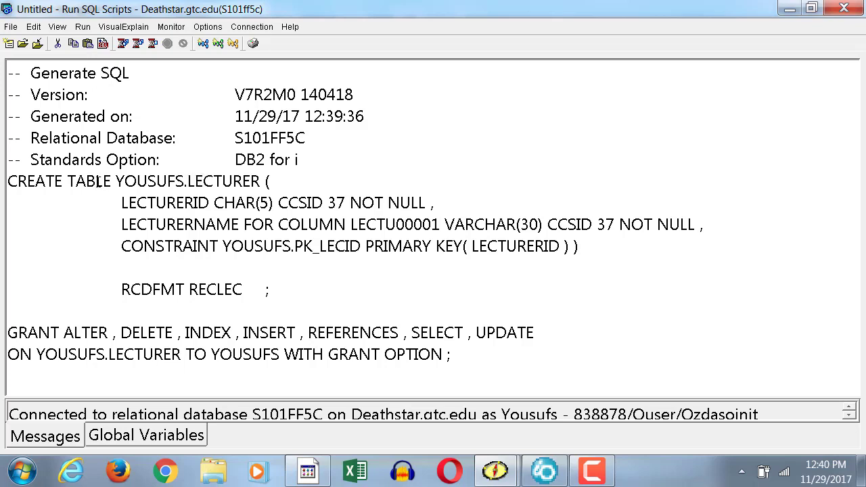
# - Examine the table name, primary key constraint, record format and closing semicolon in the generated CREATE TABLE statement
pyautogui.moveTo(187, 180); pyautogui.dragTo(261, 177)
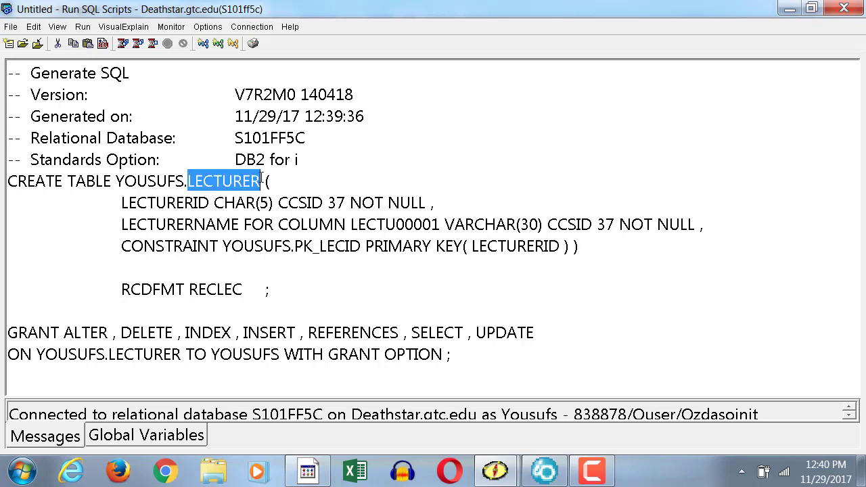
pyautogui.click(222, 239)
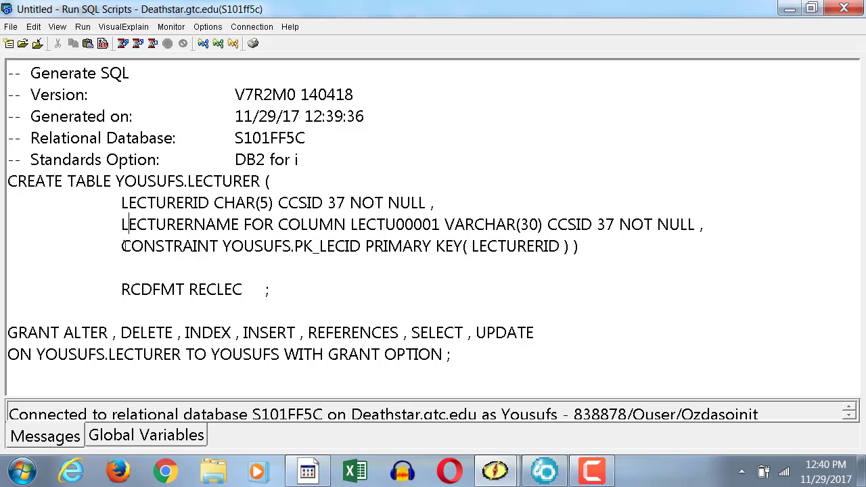
pyautogui.moveTo(121, 246); pyautogui.dragTo(575, 246)
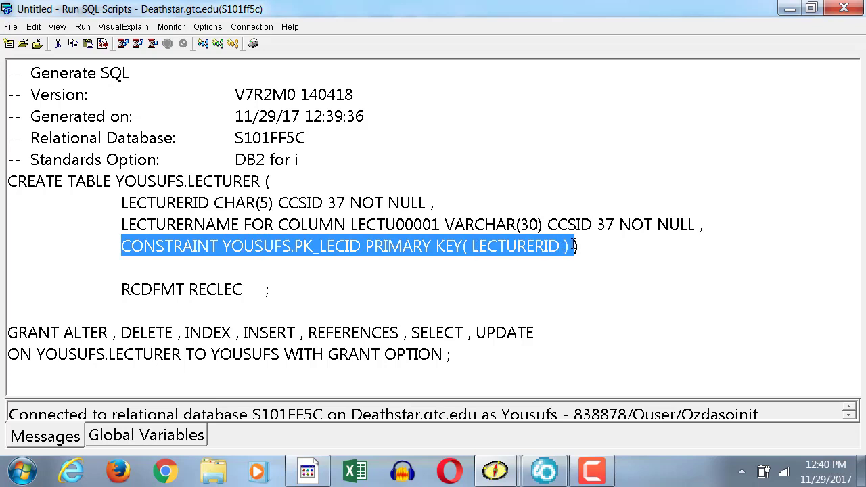
pyautogui.click(226, 301)
pyautogui.moveTo(122, 290); pyautogui.dragTo(254, 291)
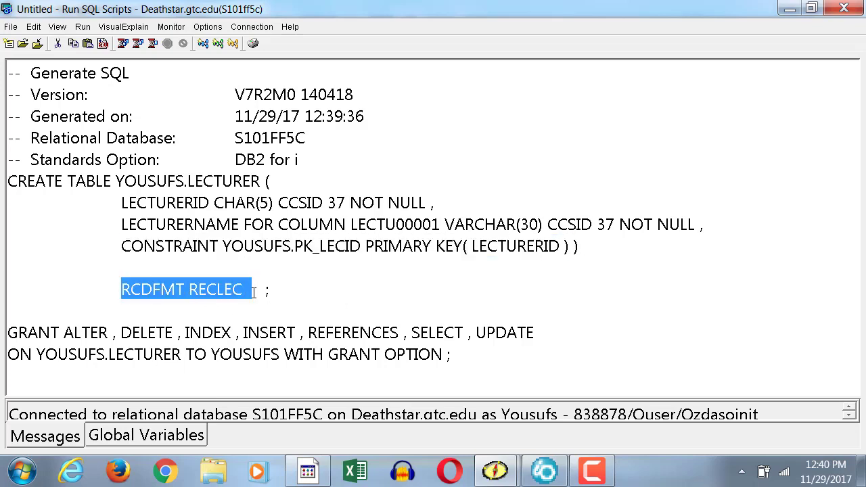
pyautogui.moveTo(242, 289); pyautogui.dragTo(116, 293)
pyautogui.click(131, 270)
pyautogui.moveTo(275, 291); pyautogui.dragTo(259, 291)
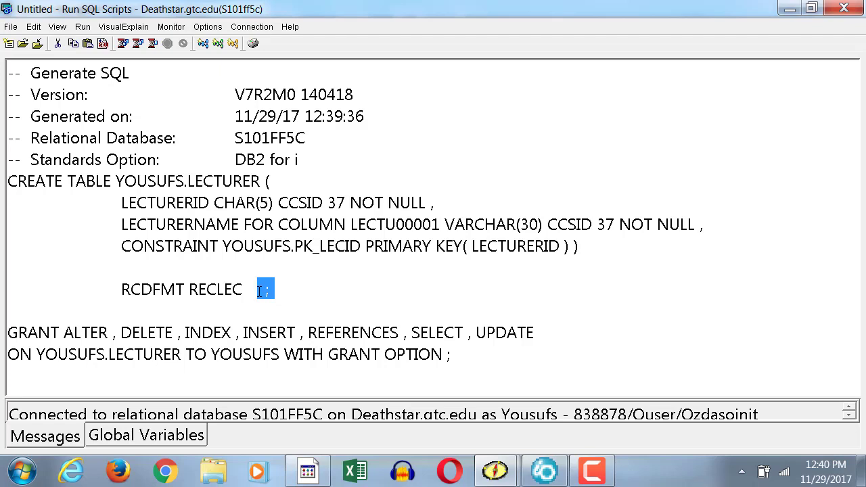
pyautogui.moveTo(18, 182); pyautogui.dragTo(258, 269)
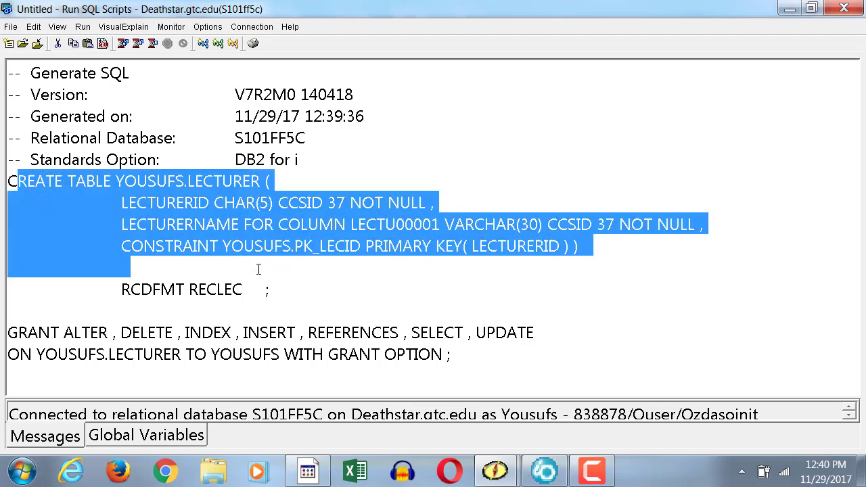
pyautogui.click(75, 203)
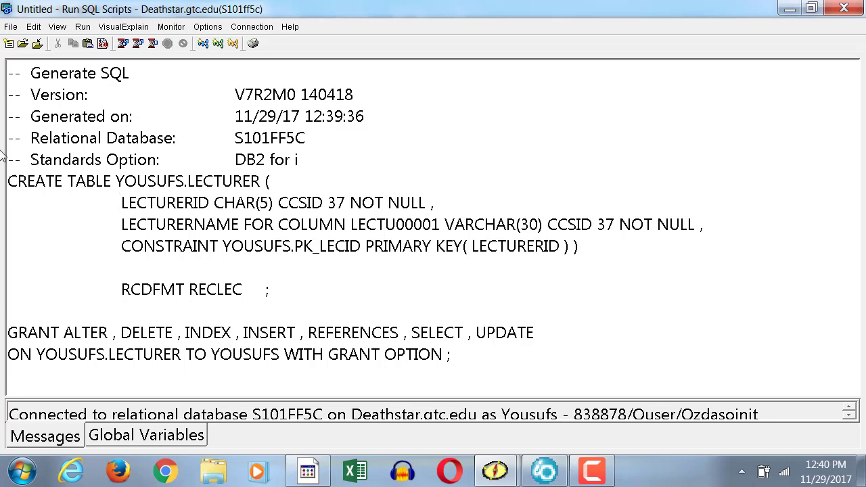
# - Review the full extent of the CREATE TABLE statement and the comment markers on the header lines above it
pyautogui.moveTo(8, 180); pyautogui.dragTo(262, 289)
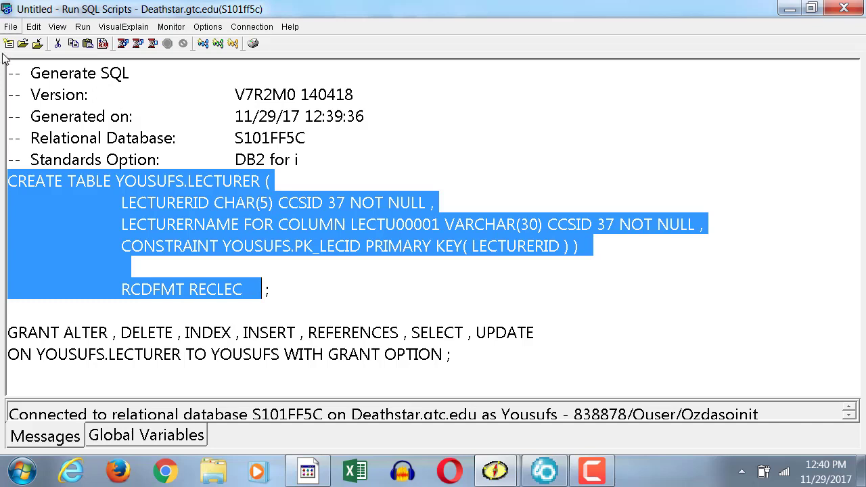
pyautogui.click(21, 89)
pyautogui.moveTo(22, 77); pyautogui.dragTo(5, 96)
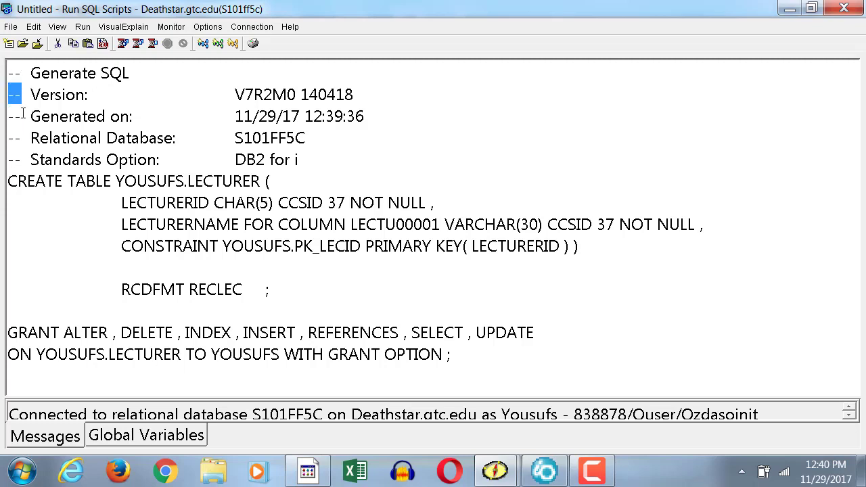
pyautogui.click(22, 73)
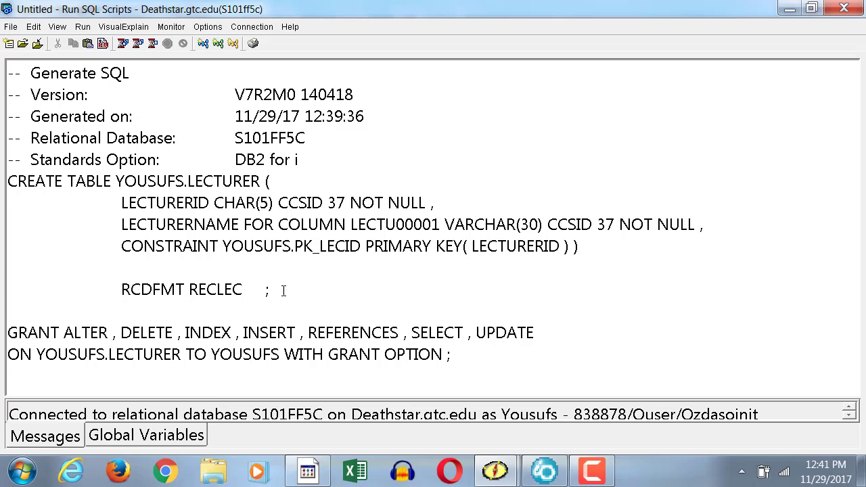
pyautogui.moveTo(284, 289); pyautogui.dragTo(263, 290)
# - Examine the GRANT statement and each privilege it lists, from ALTER through UPDATE
pyautogui.click(188, 332)
pyautogui.moveTo(8, 332); pyautogui.dragTo(469, 387)
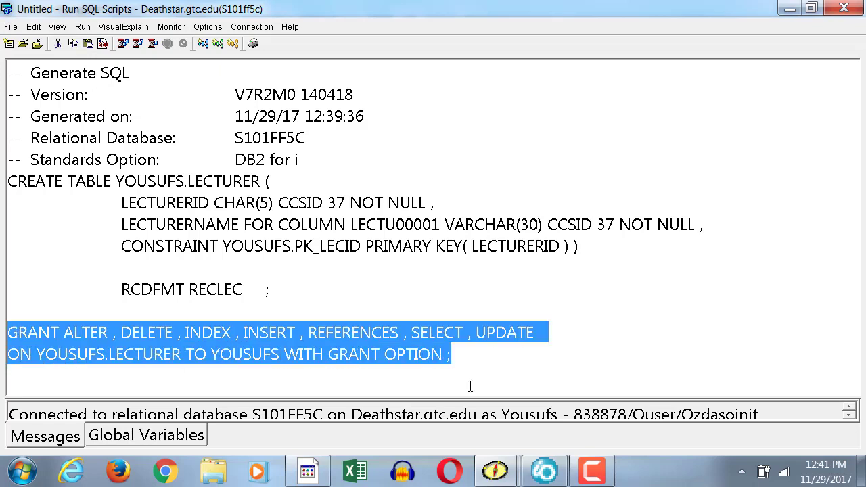
pyautogui.click(303, 372)
pyautogui.click(38, 332)
pyautogui.doubleClick(41, 330)
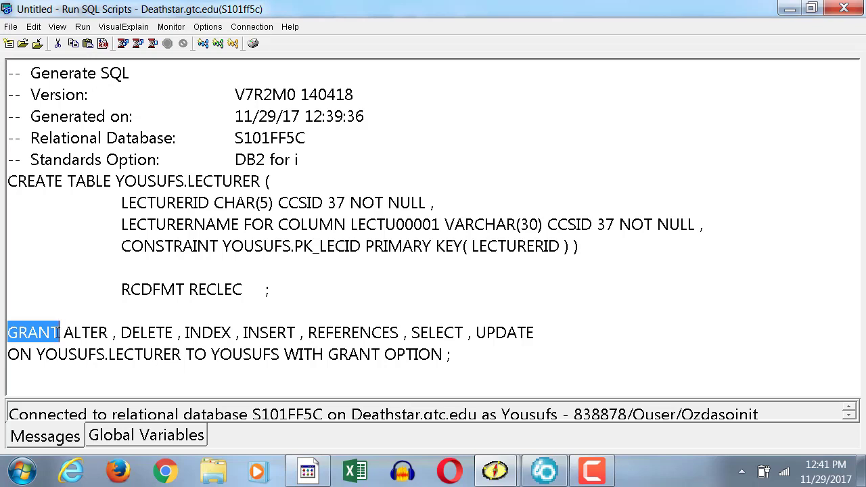
pyautogui.click(60, 332)
pyautogui.doubleClick(38, 332)
pyautogui.doubleClick(73, 332)
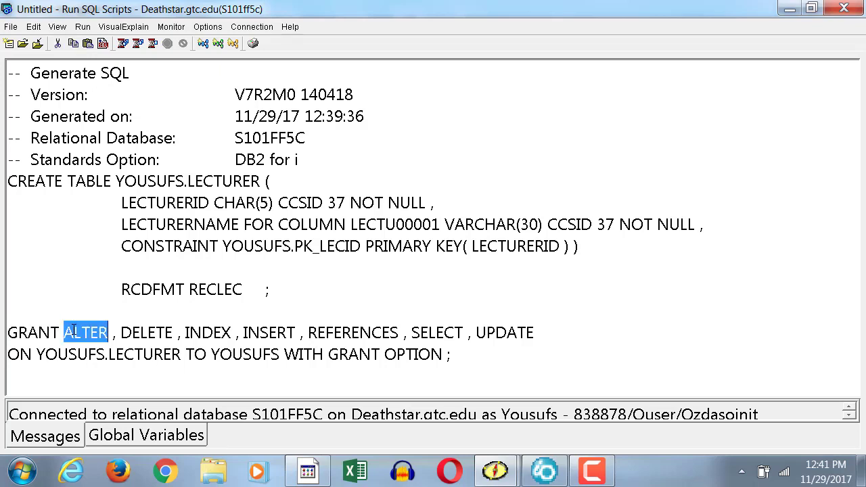
pyautogui.click(137, 313)
pyautogui.doubleClick(144, 332)
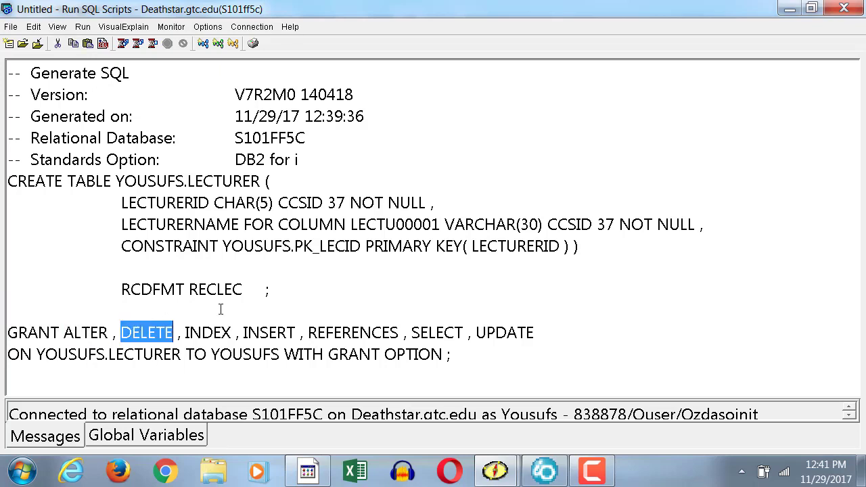
pyautogui.doubleClick(208, 331)
pyautogui.doubleClick(274, 324)
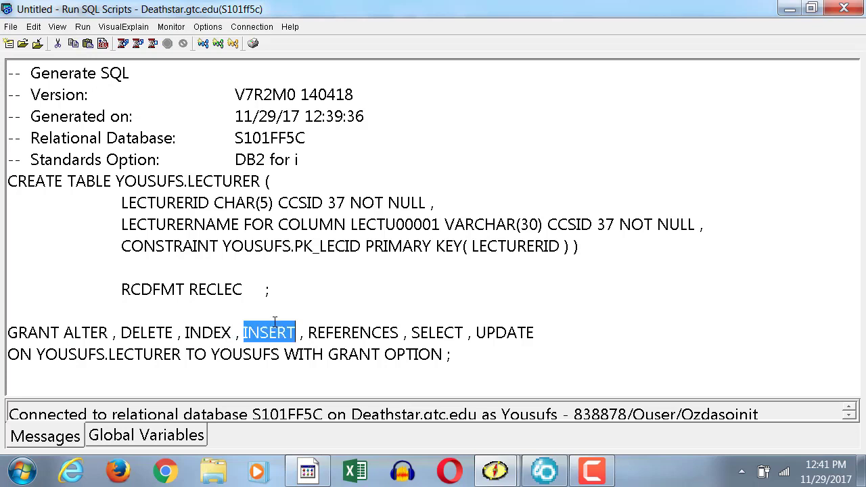
pyautogui.doubleClick(368, 333)
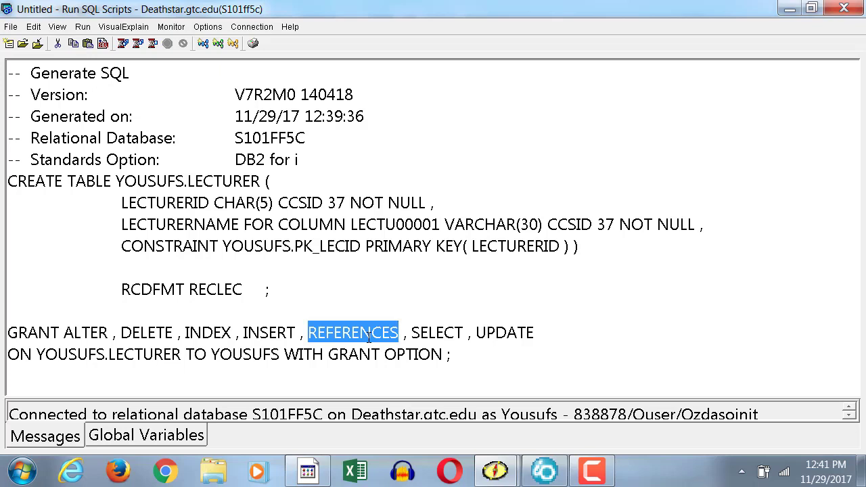
pyautogui.doubleClick(424, 333)
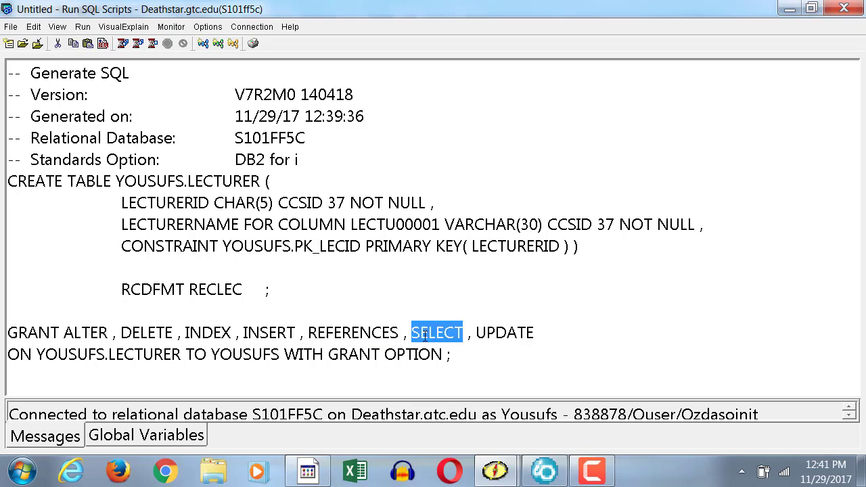
pyautogui.click(499, 347)
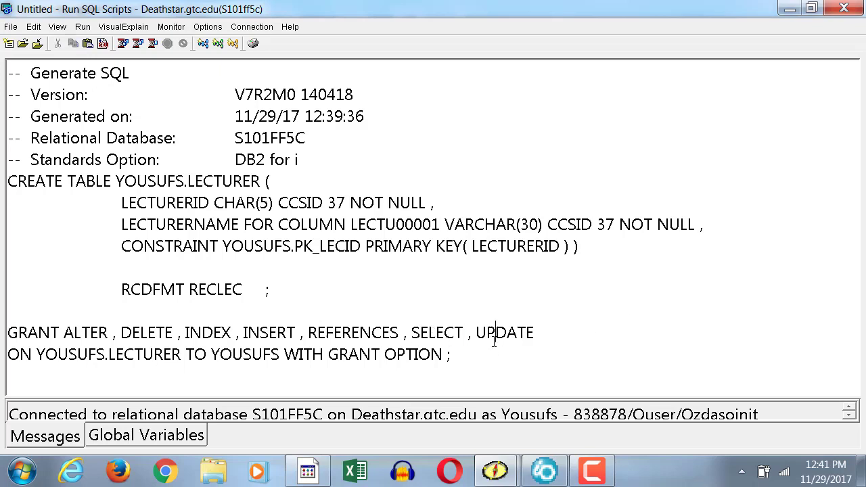
pyautogui.doubleClick(493, 335)
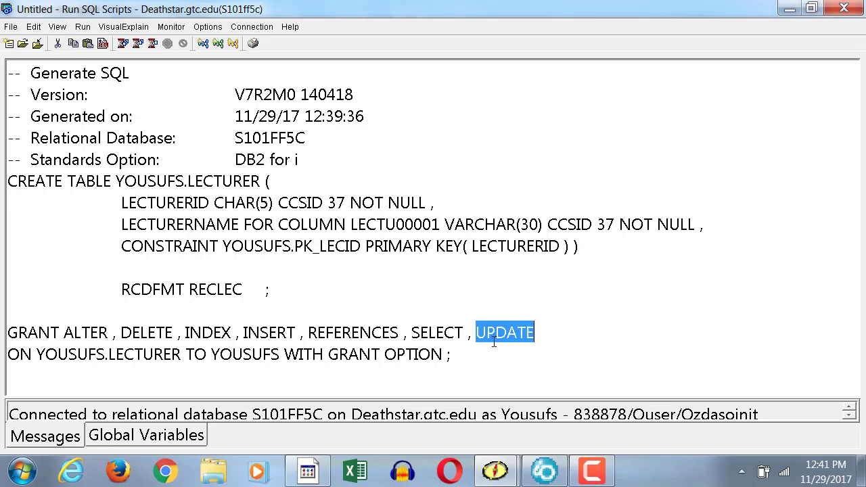
pyautogui.click(569, 337)
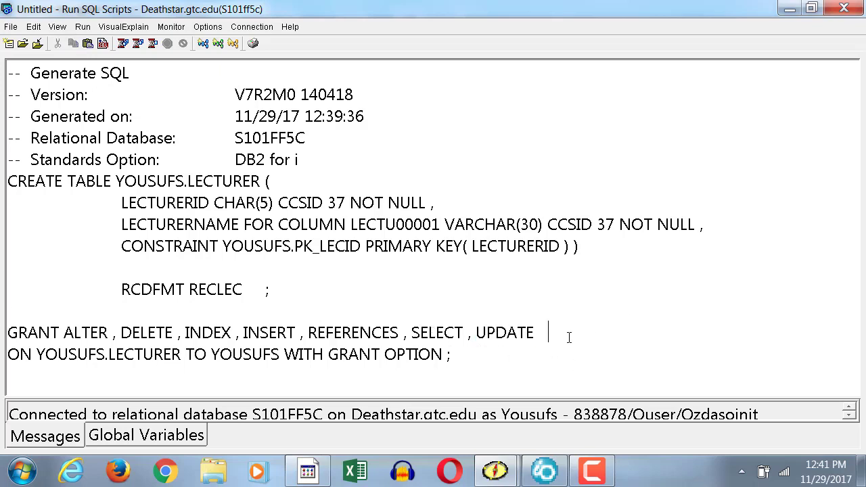
# - Examine the GRANT statement's target table and grantee, and close the Run SQL Scripts window
pyautogui.doubleClick(17, 359)
pyautogui.click(164, 377)
pyautogui.doubleClick(144, 355)
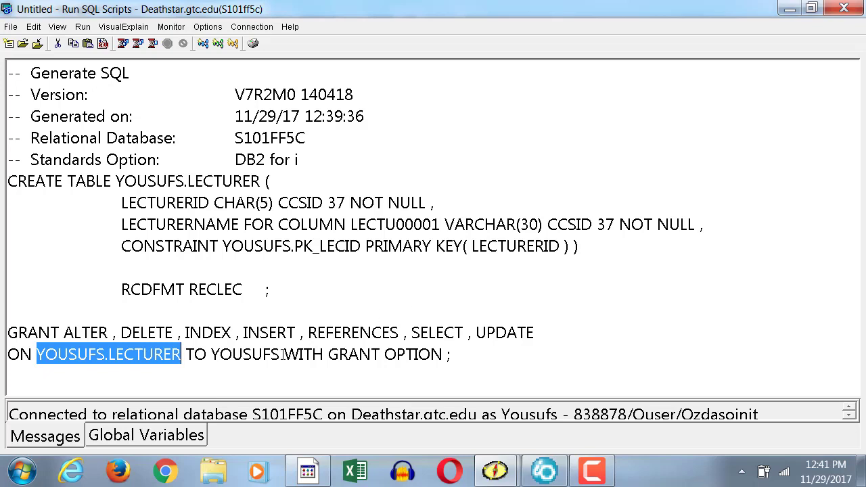
pyautogui.doubleClick(236, 354)
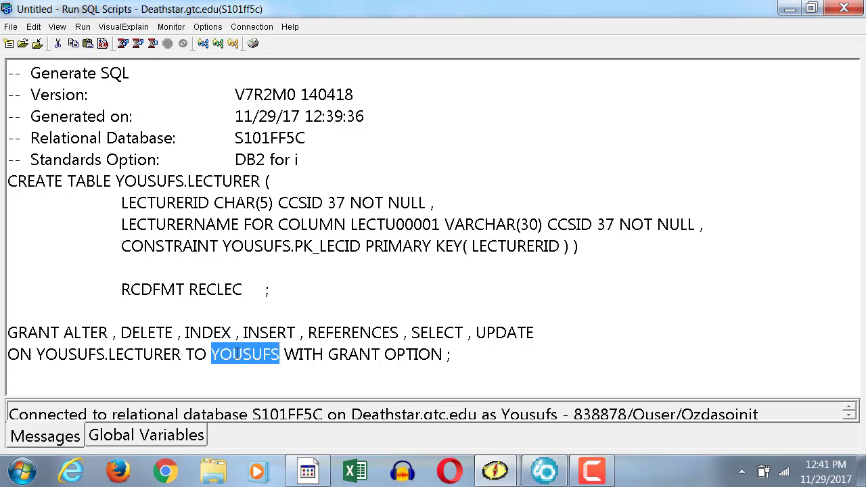
pyautogui.click(296, 328)
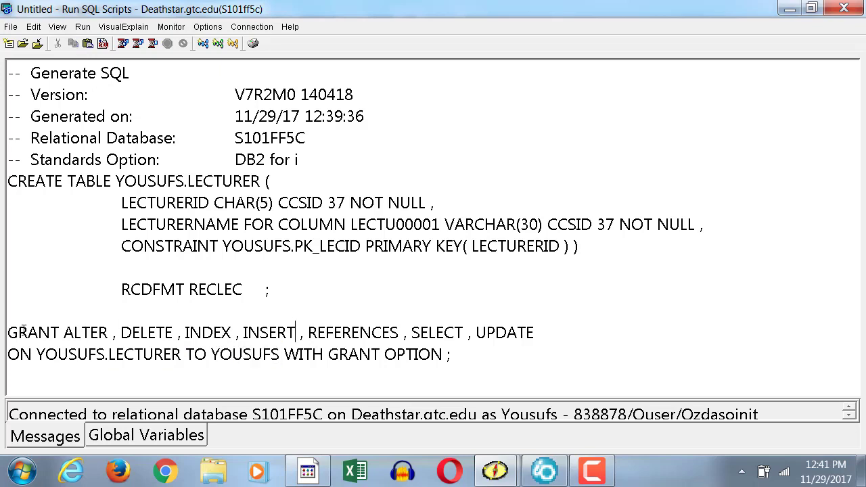
pyautogui.moveTo(451, 354); pyautogui.dragTo(7, 310)
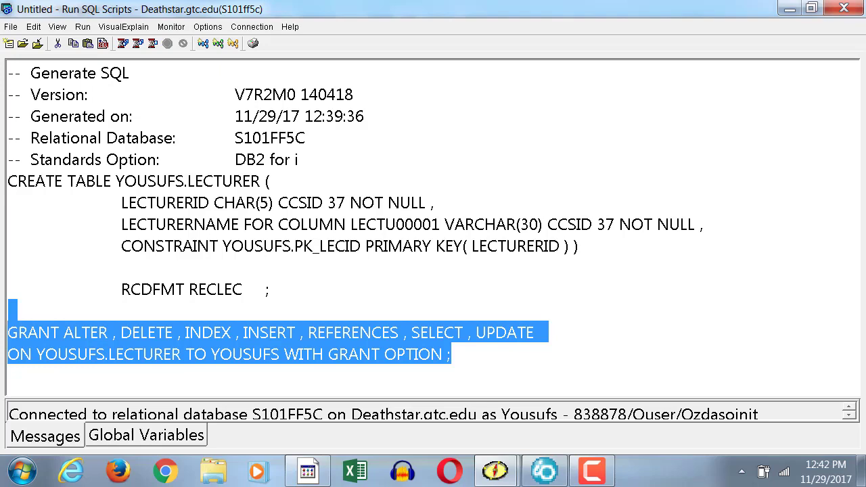
pyautogui.click(850, 10)
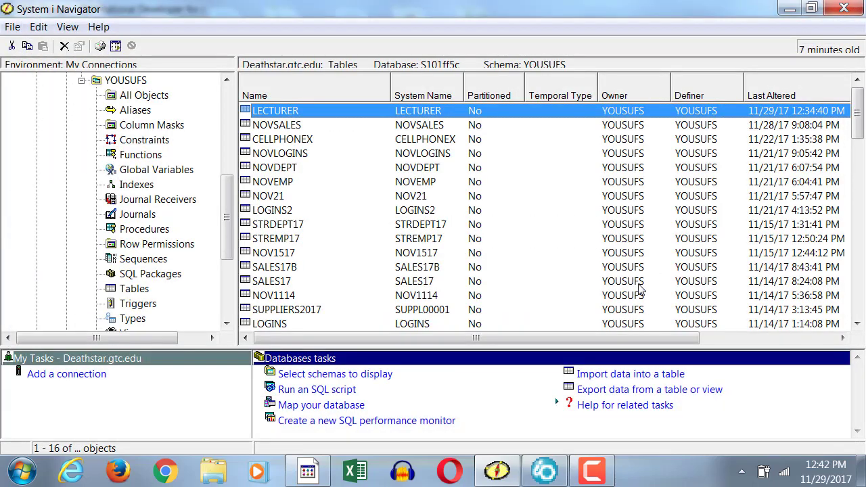